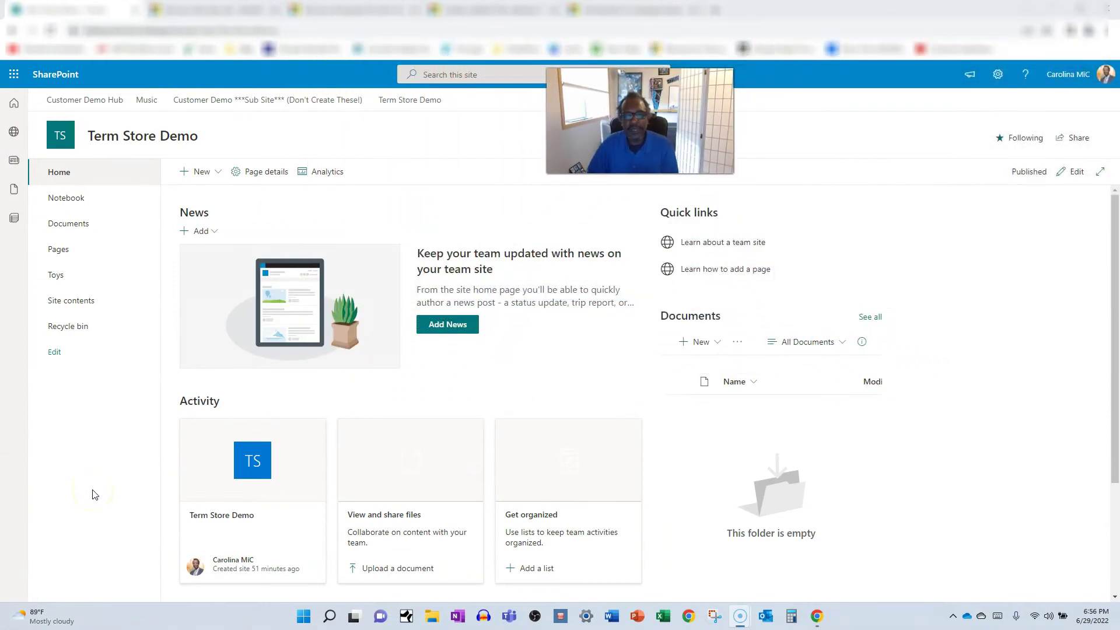
- Open the Toys list from the Term Store Demo site's left navigation
click(70, 481)
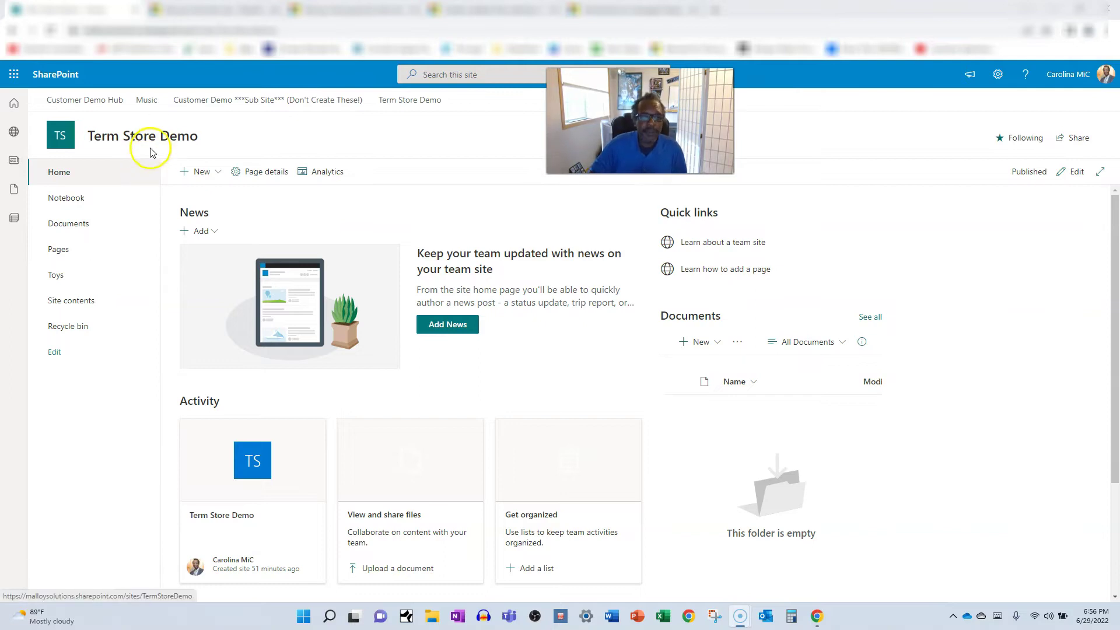
click(55, 278)
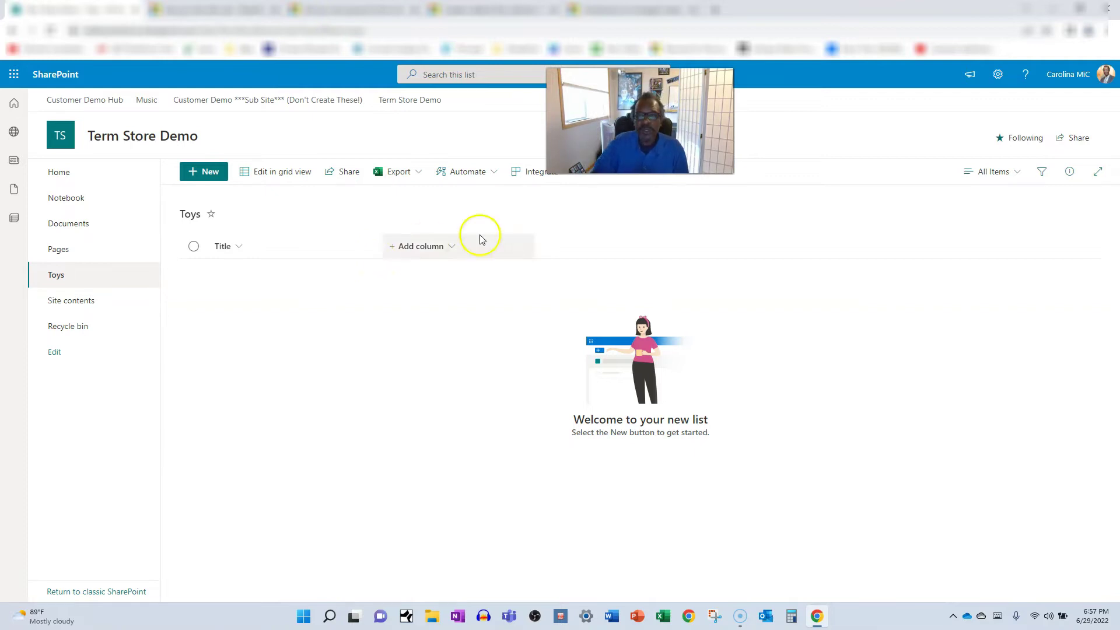
- Go through Site information to the full site settings and open Term store management
click(992, 84)
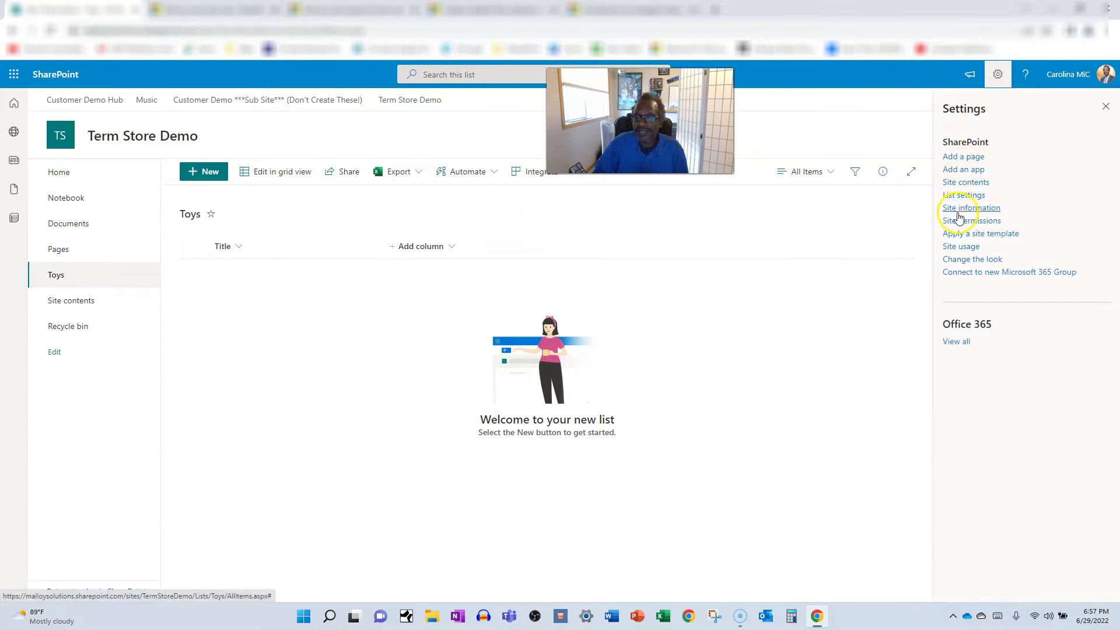
click(958, 208)
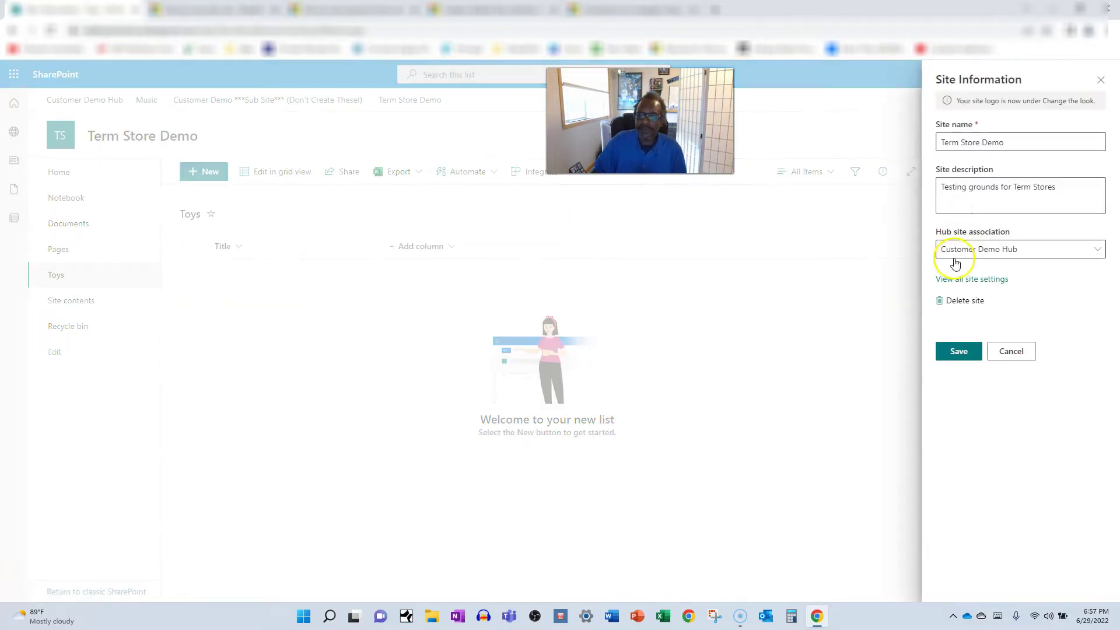
click(953, 281)
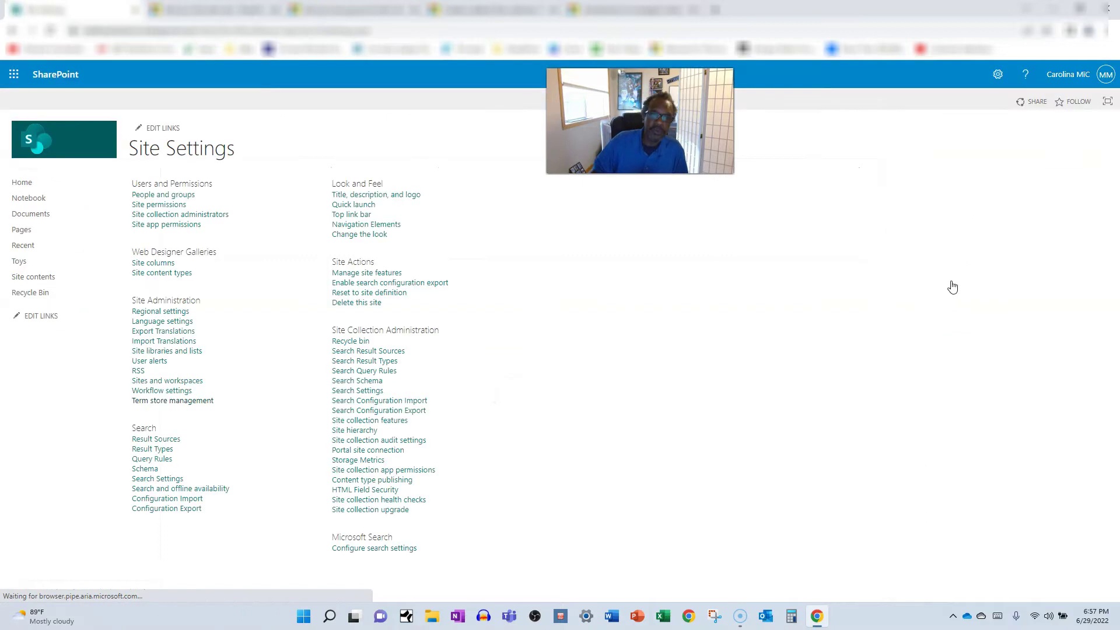
click(163, 405)
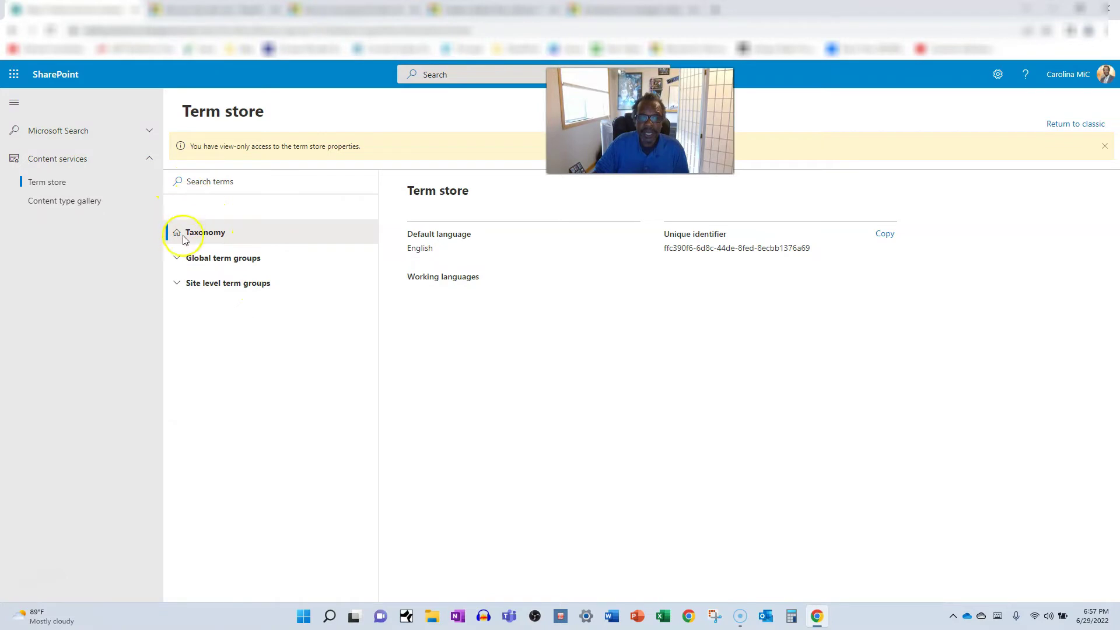
- Under Site level term groups, add a term group called 'Term Store Demo Site'
click(178, 260)
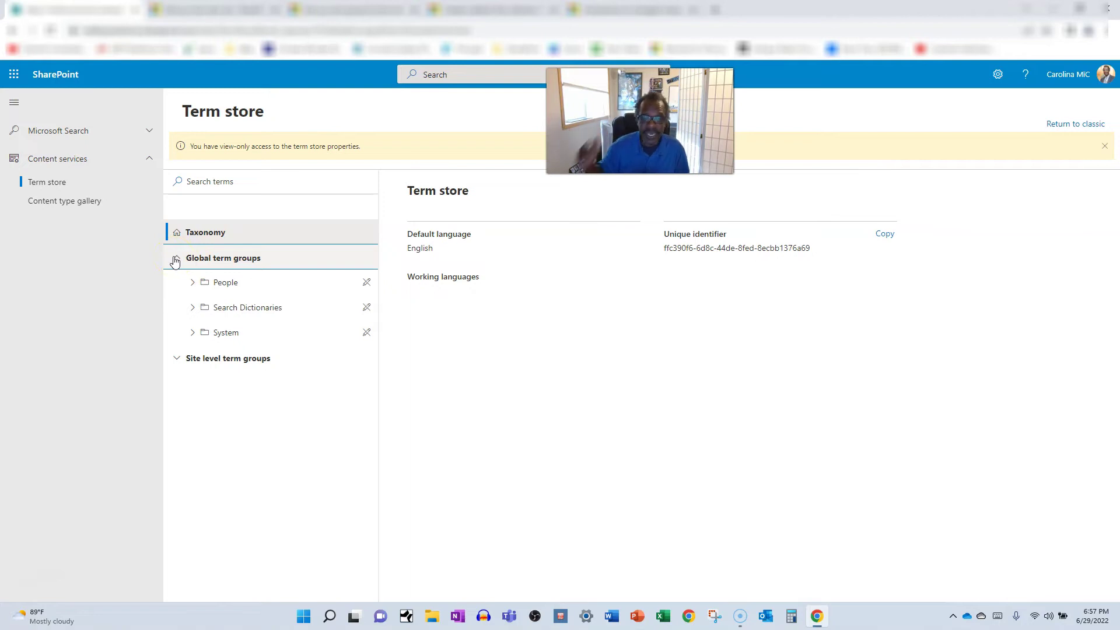
click(176, 260)
click(175, 286)
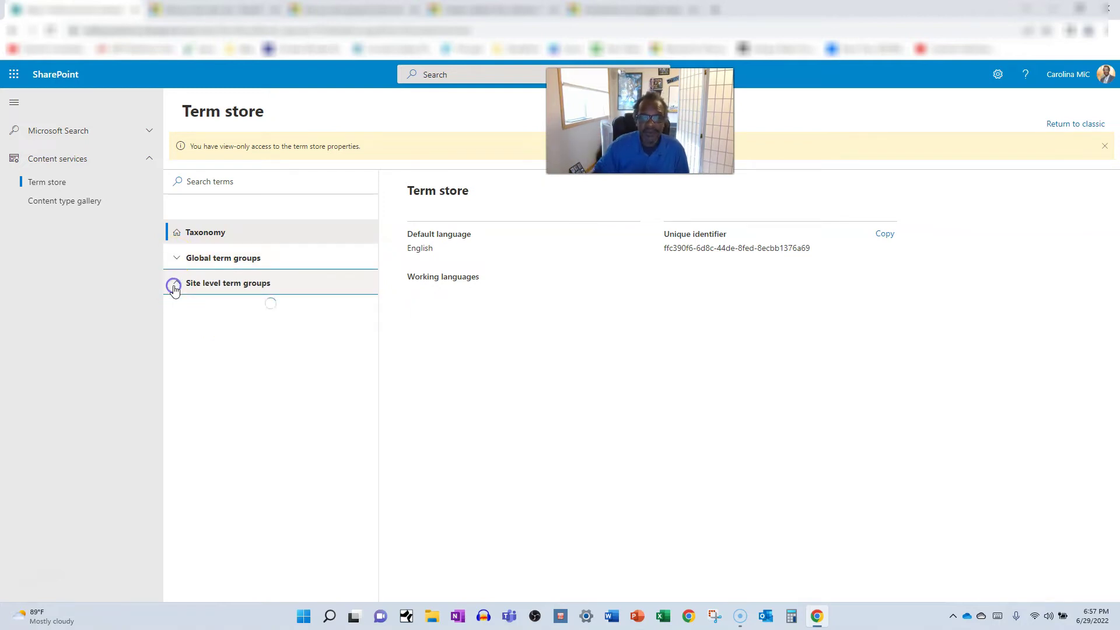
click(257, 381)
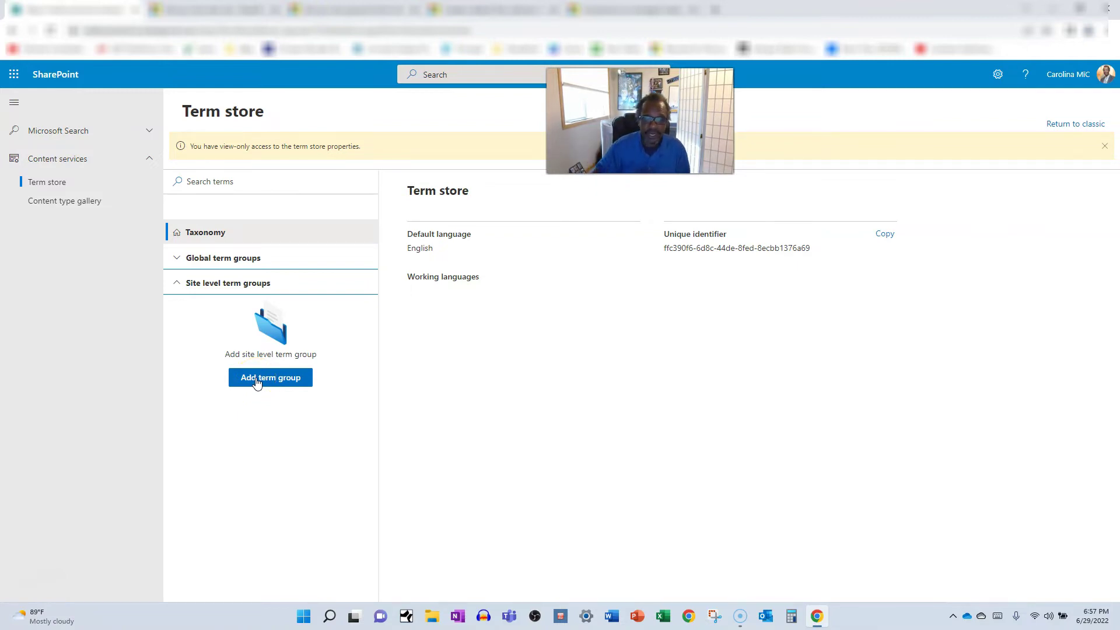
click(188, 284)
click(271, 390)
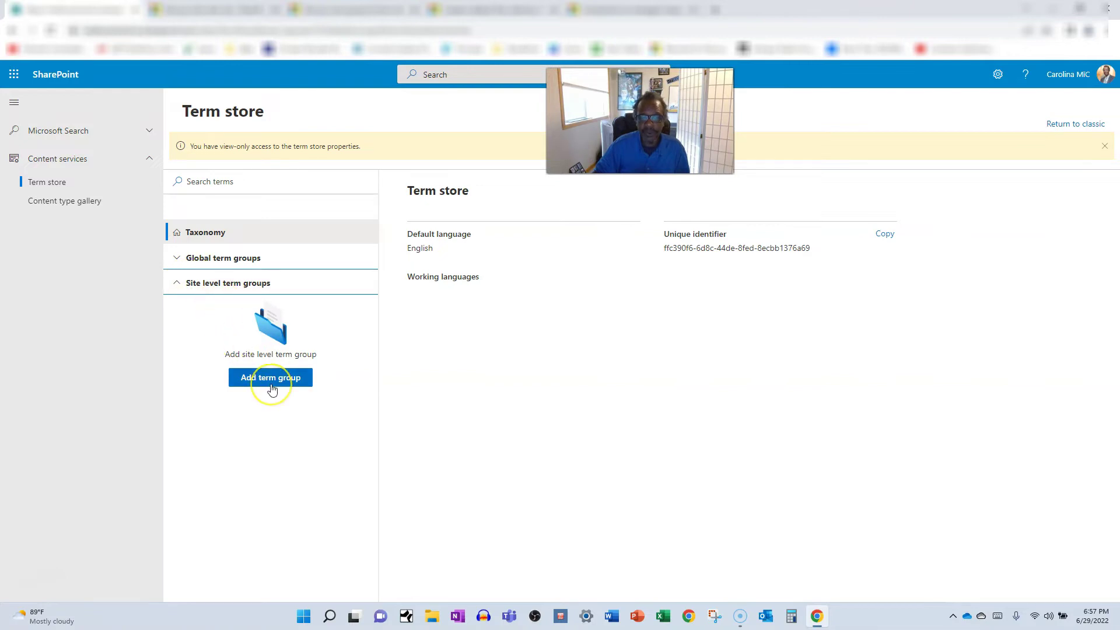
click(266, 382)
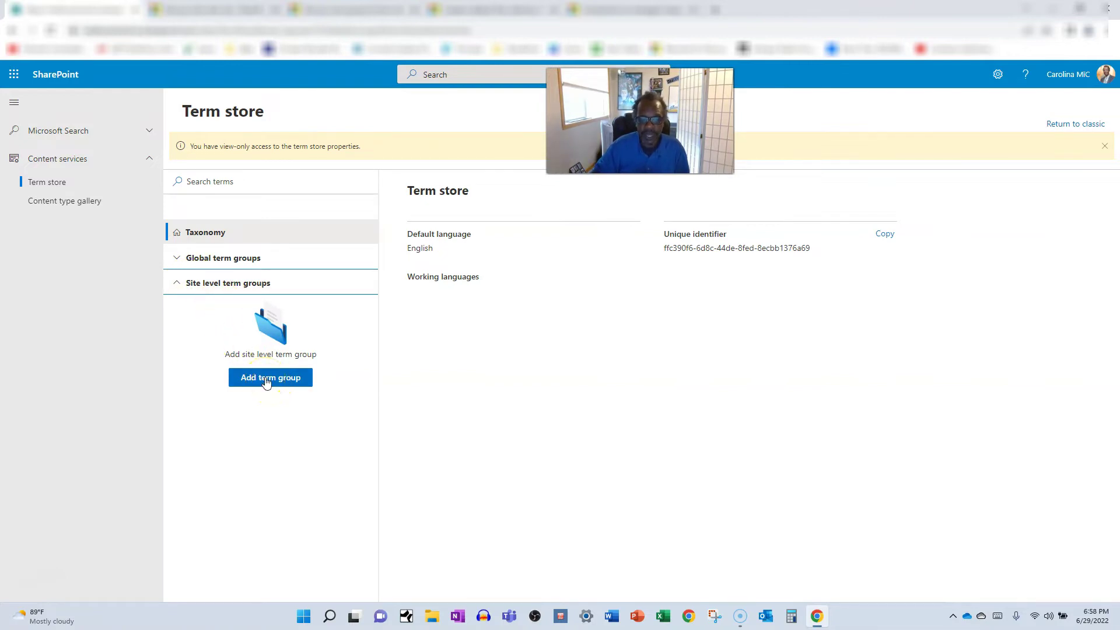
click(266, 382)
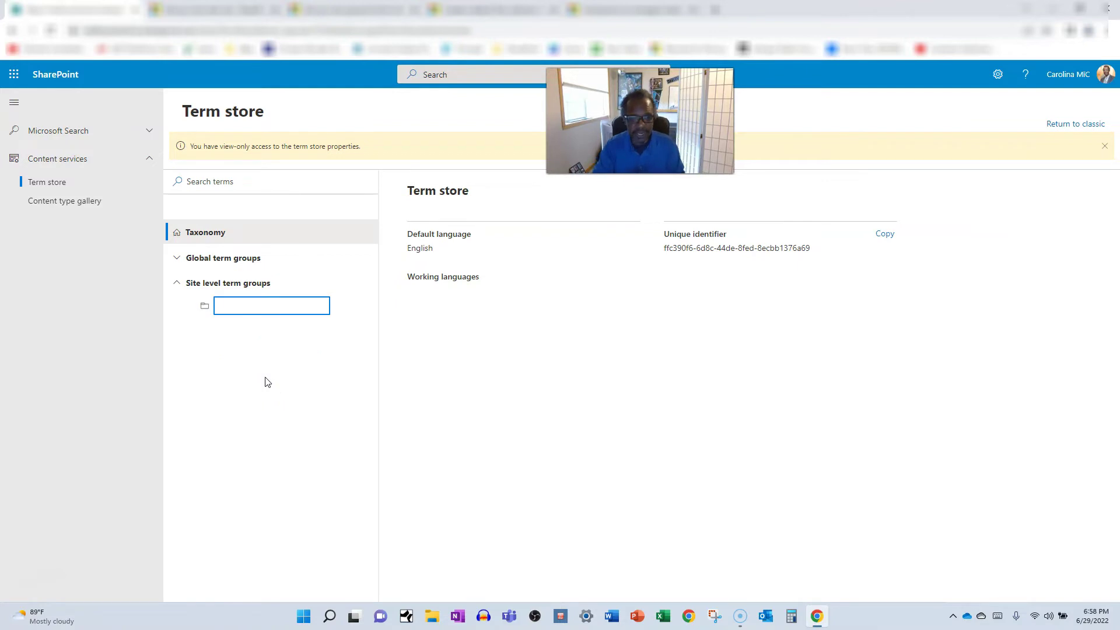
click(254, 360)
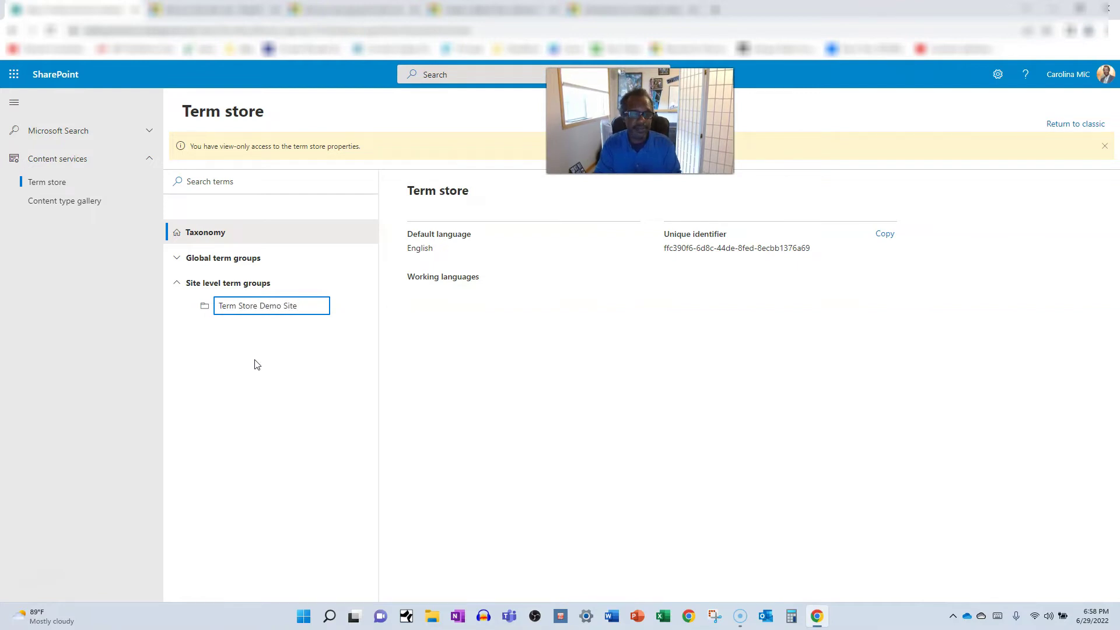
key(Return)
- Add a term set named Colors to the Term Store Demo Site group
click(206, 318)
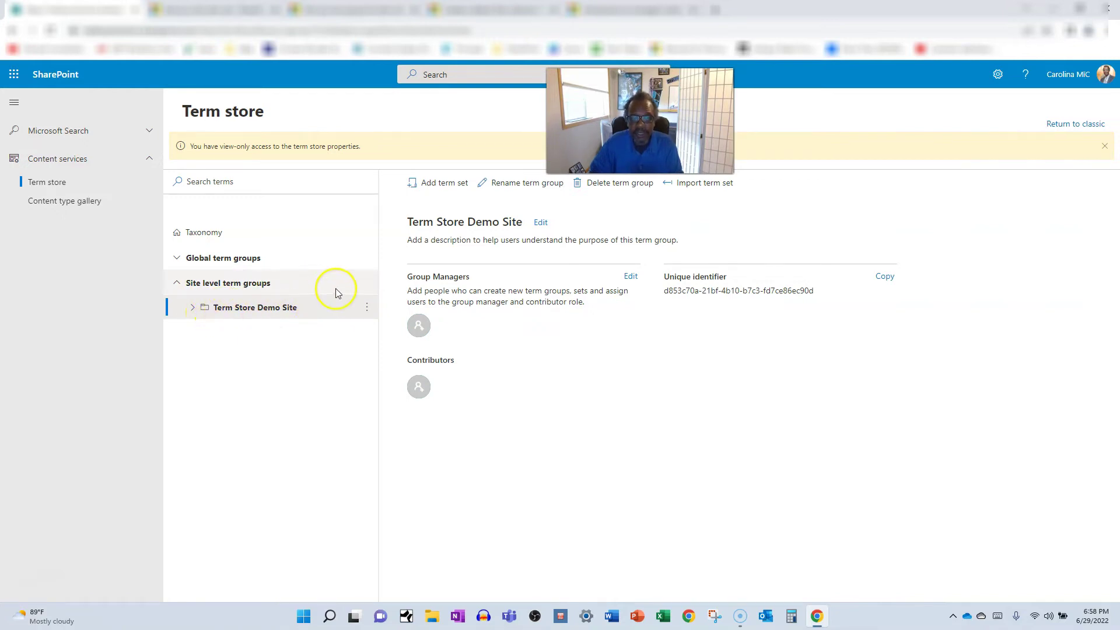
click(366, 308)
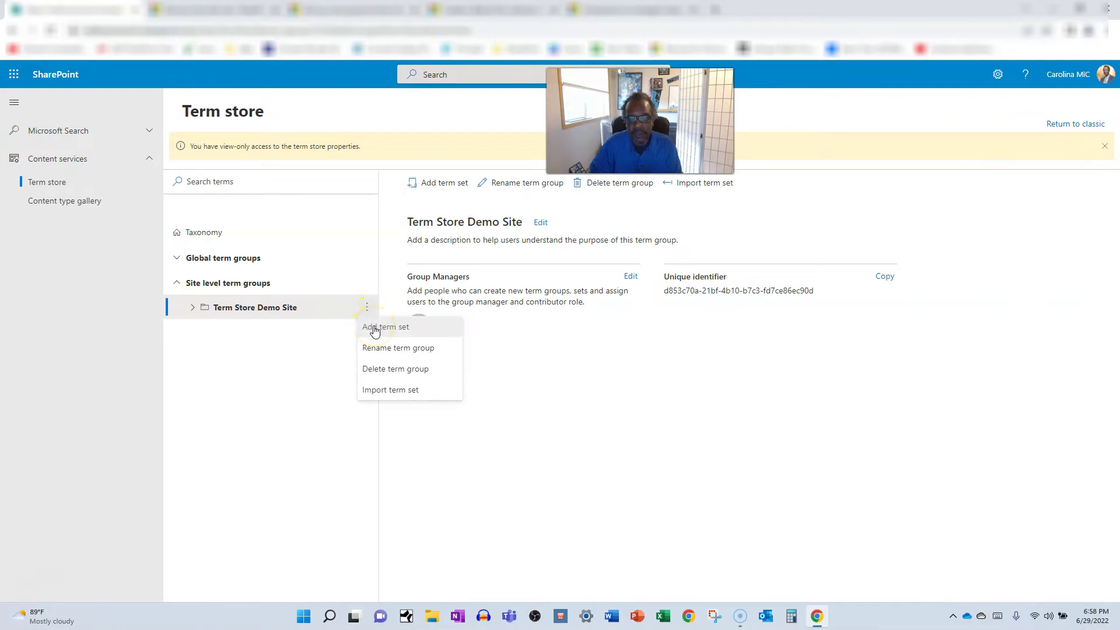
click(375, 328)
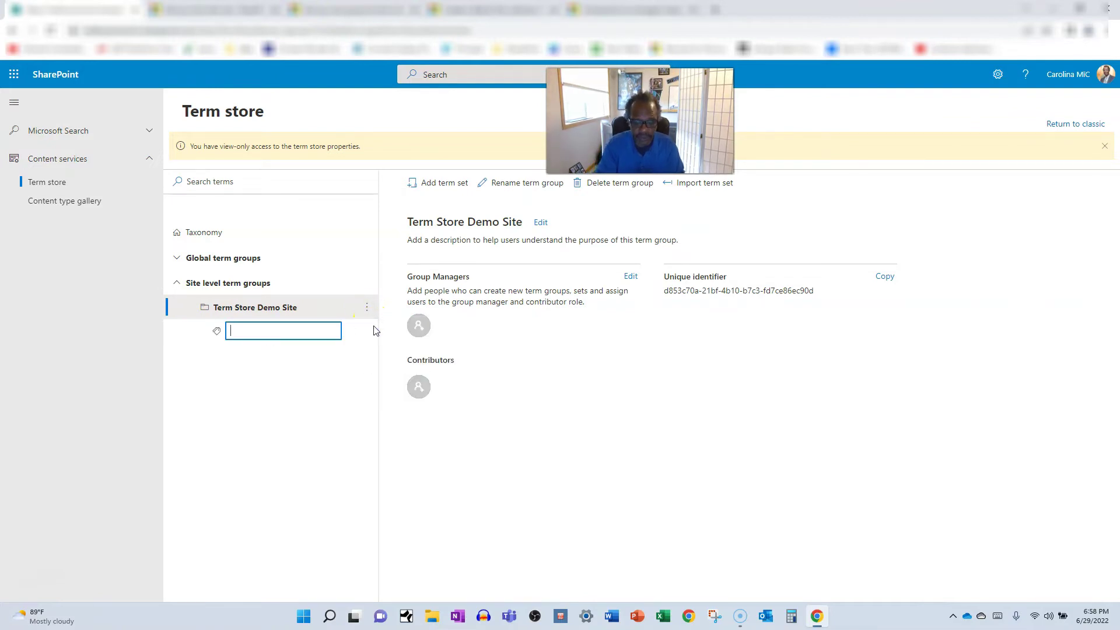
text(Colors)
key(Return)
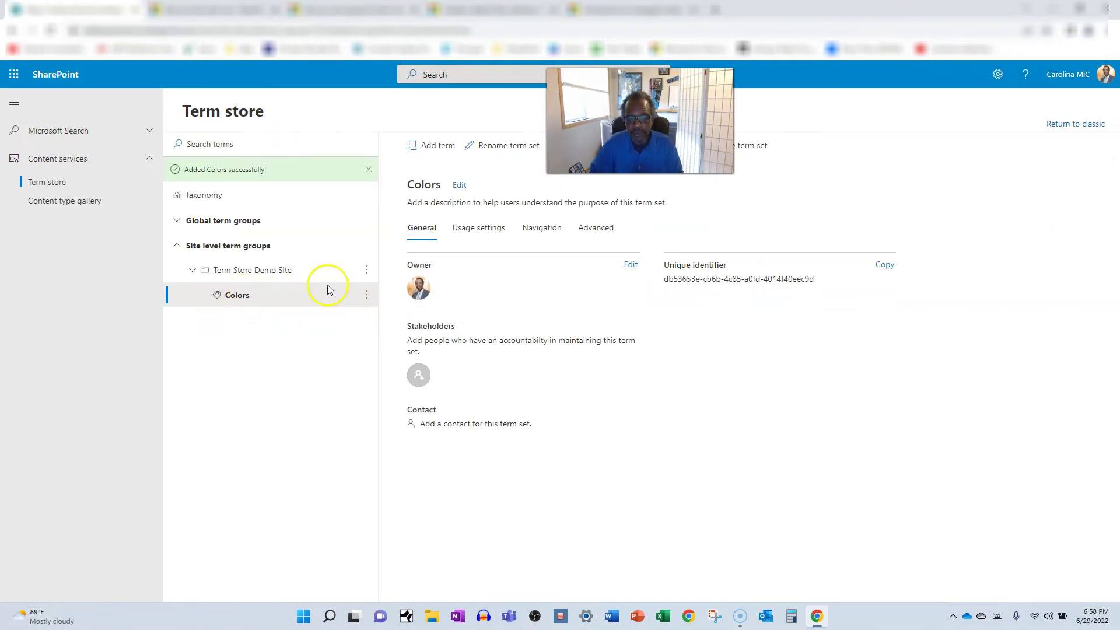
- Add the term Blue to the Colors term set
click(367, 295)
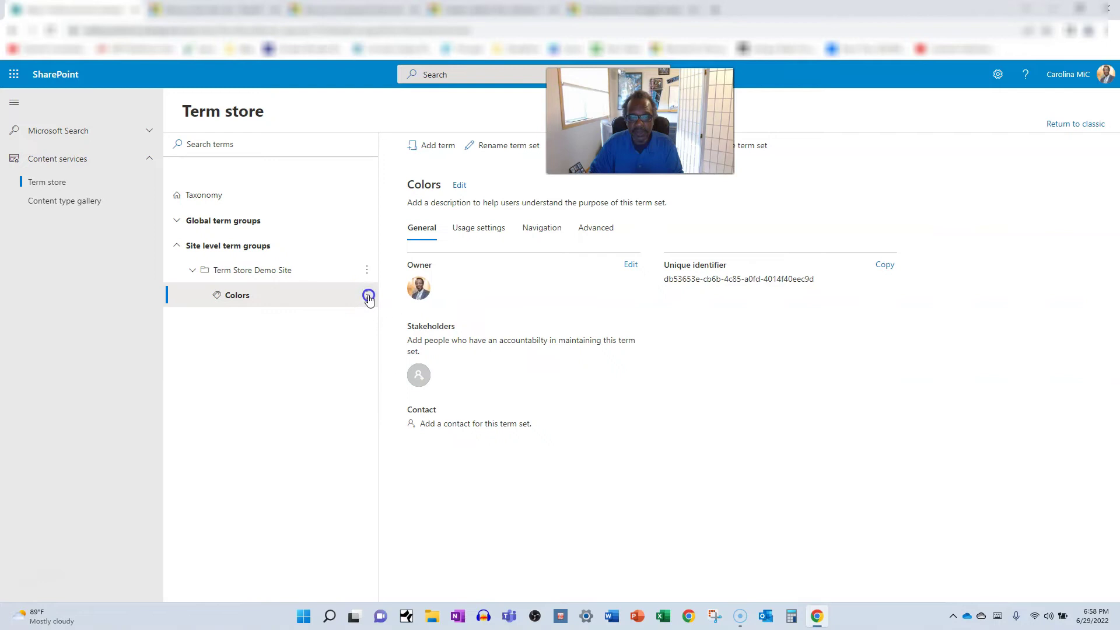
click(376, 315)
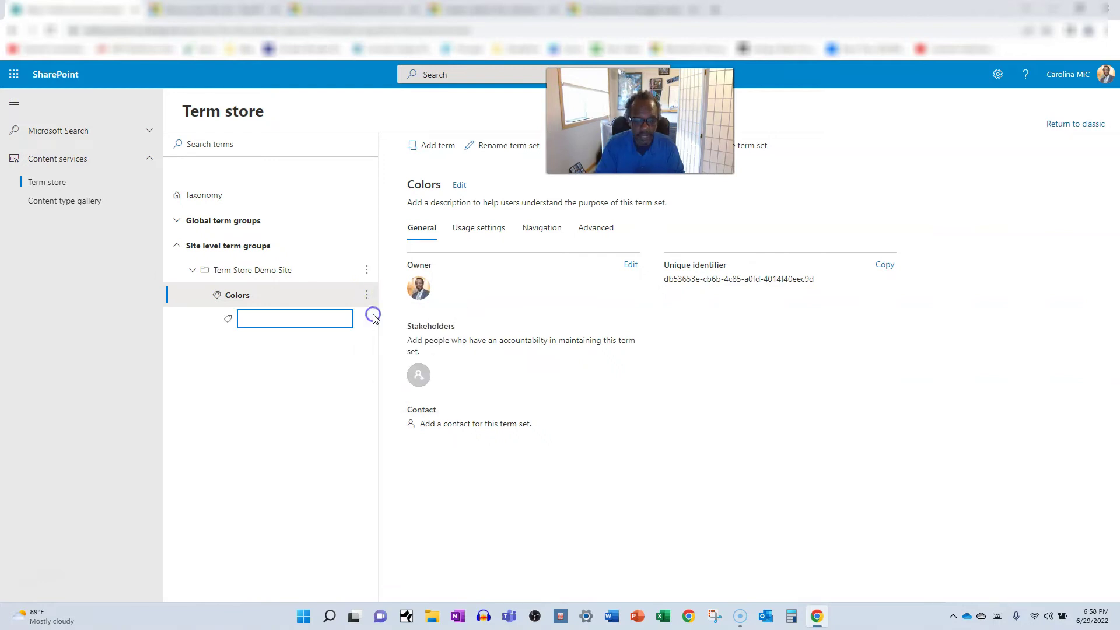
text(B)
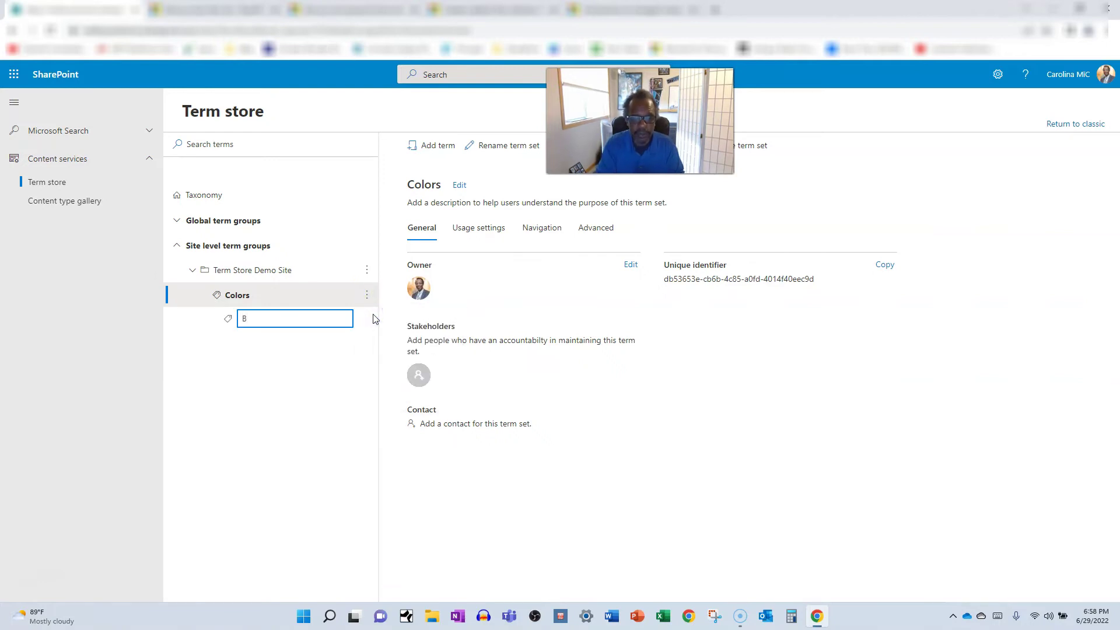
text(lue)
key(Return)
click(367, 320)
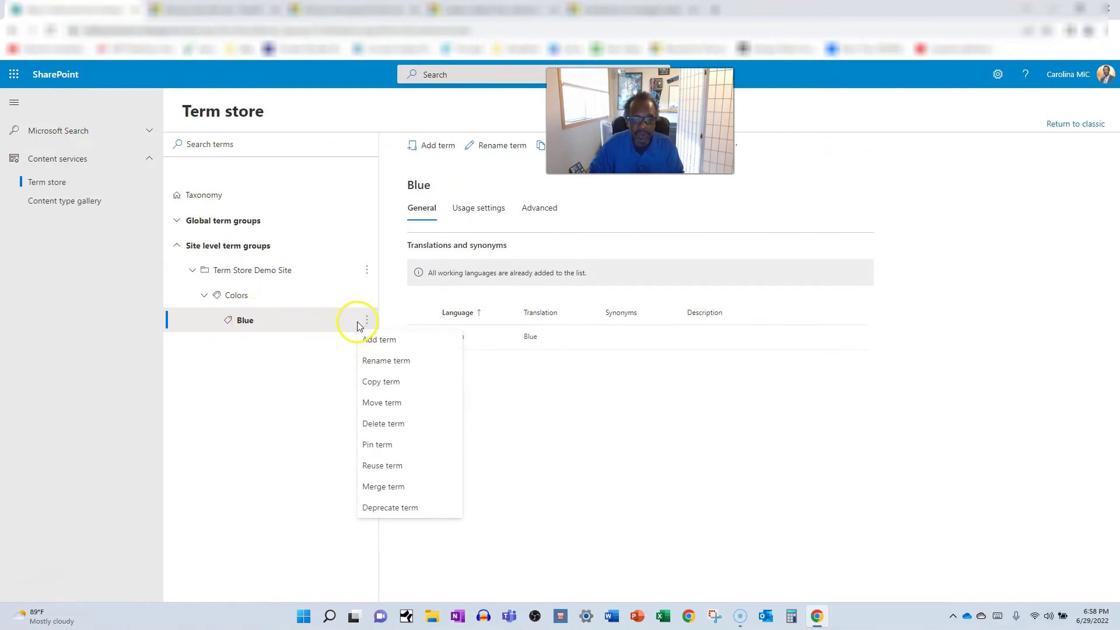
- Add Carolina Blue and Navy as child terms under Blue
click(371, 344)
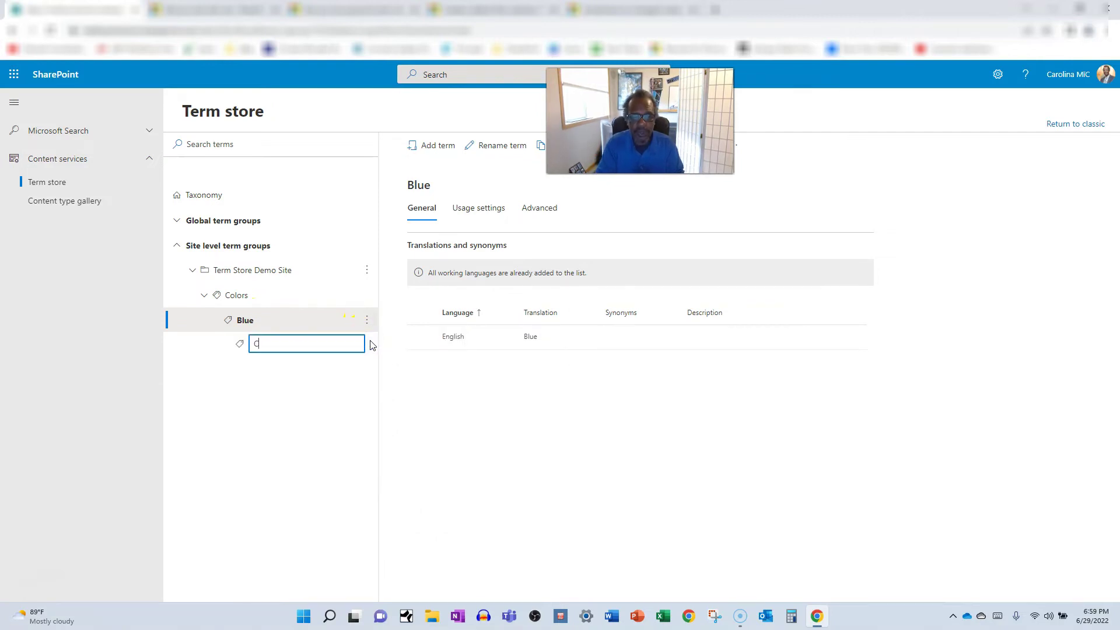
text(Carolina Blue)
key(Return)
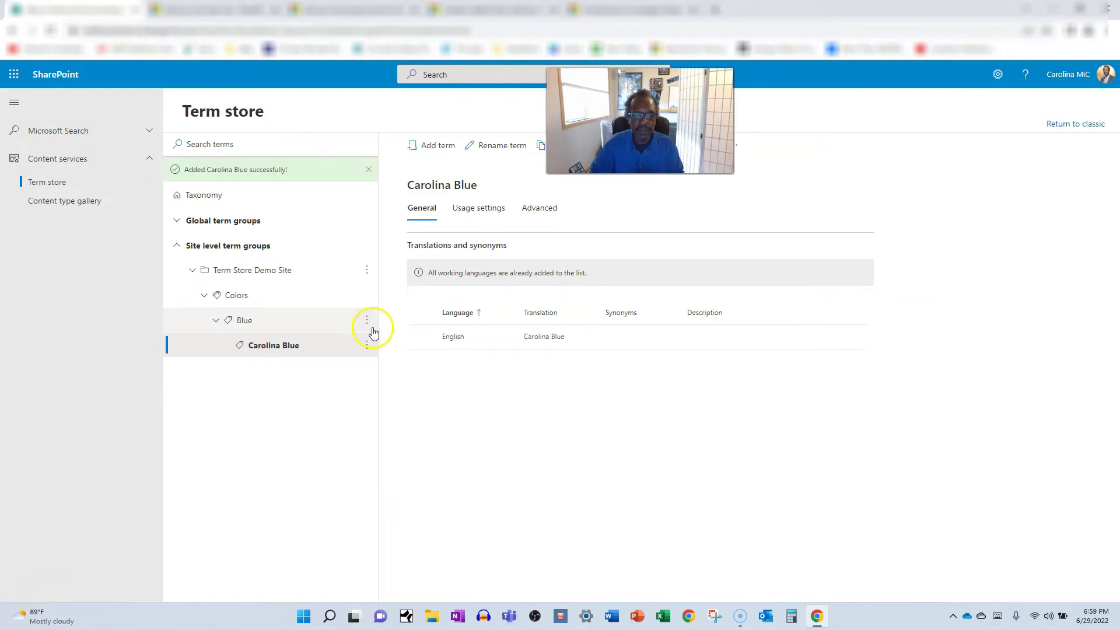
click(272, 322)
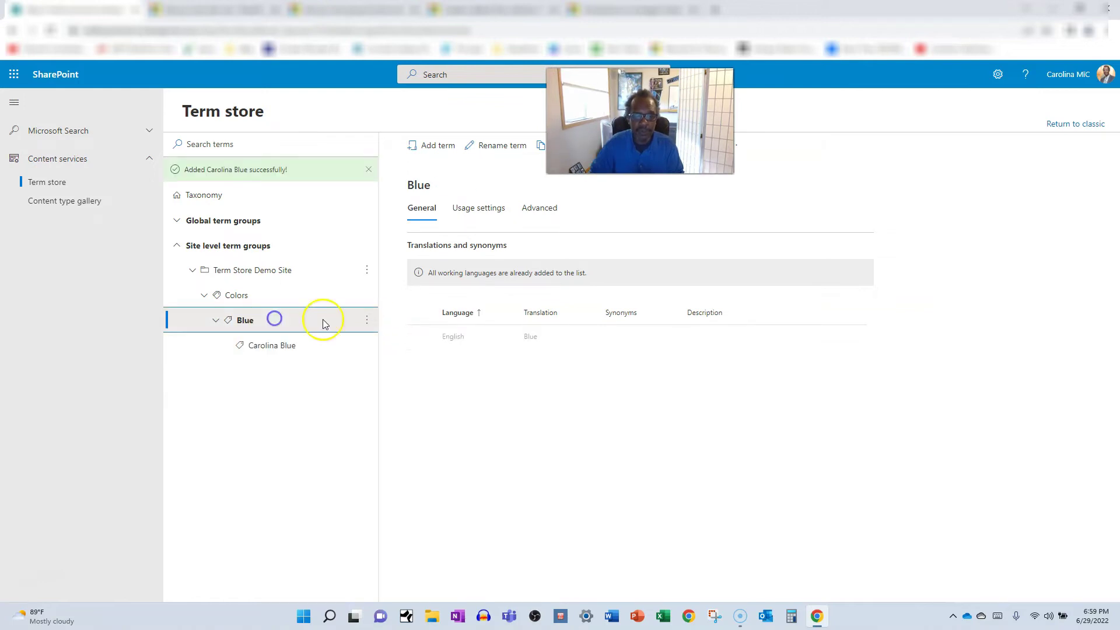
click(367, 320)
click(381, 345)
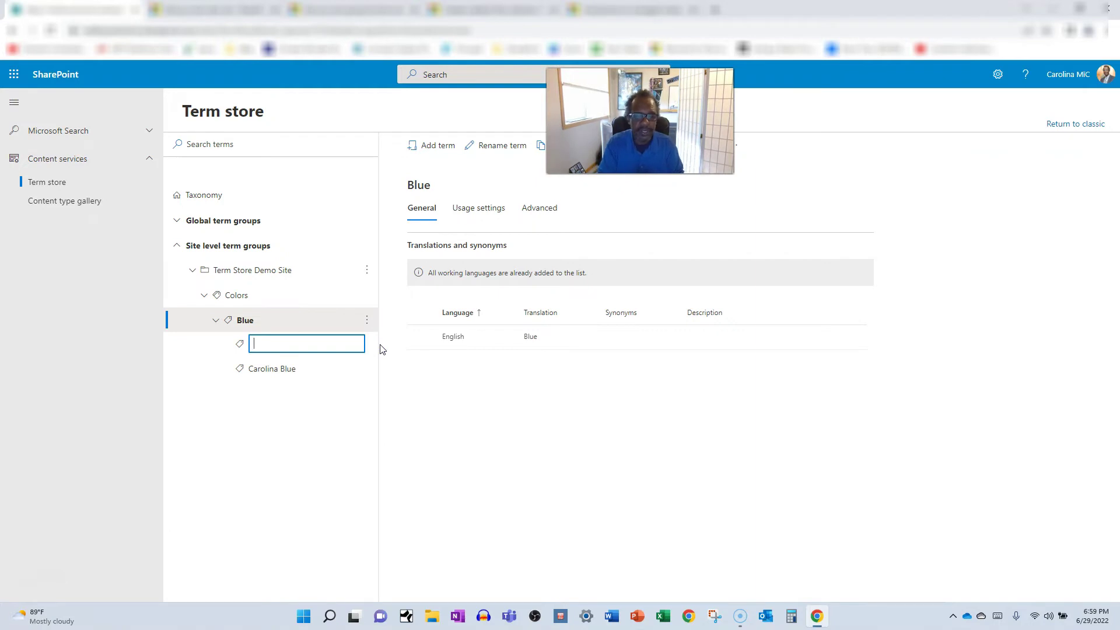
text(Powde)
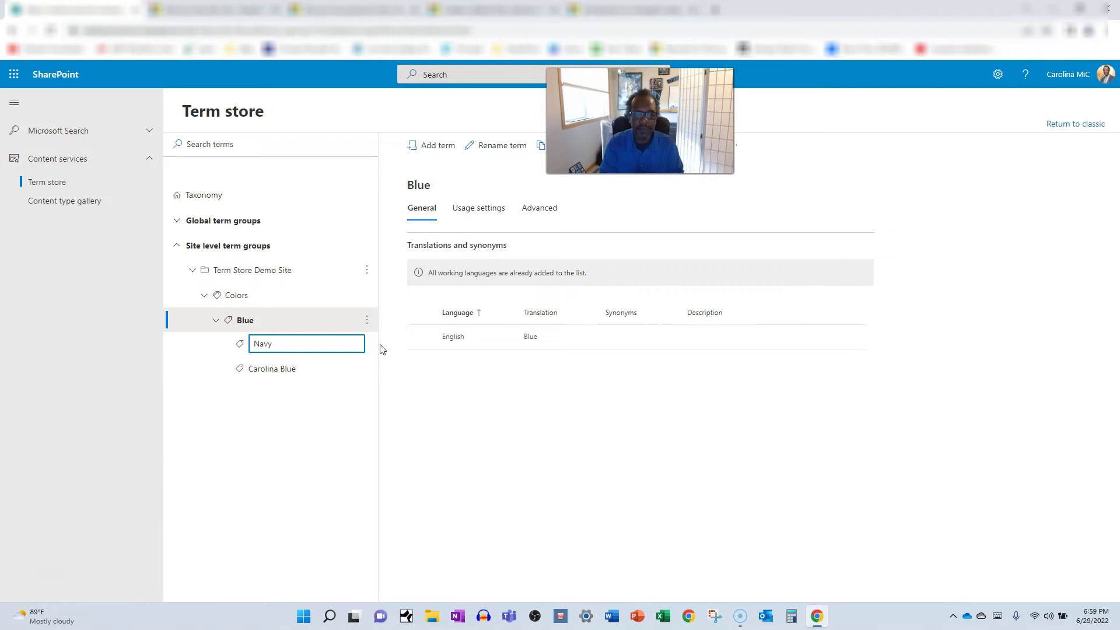
key(Return)
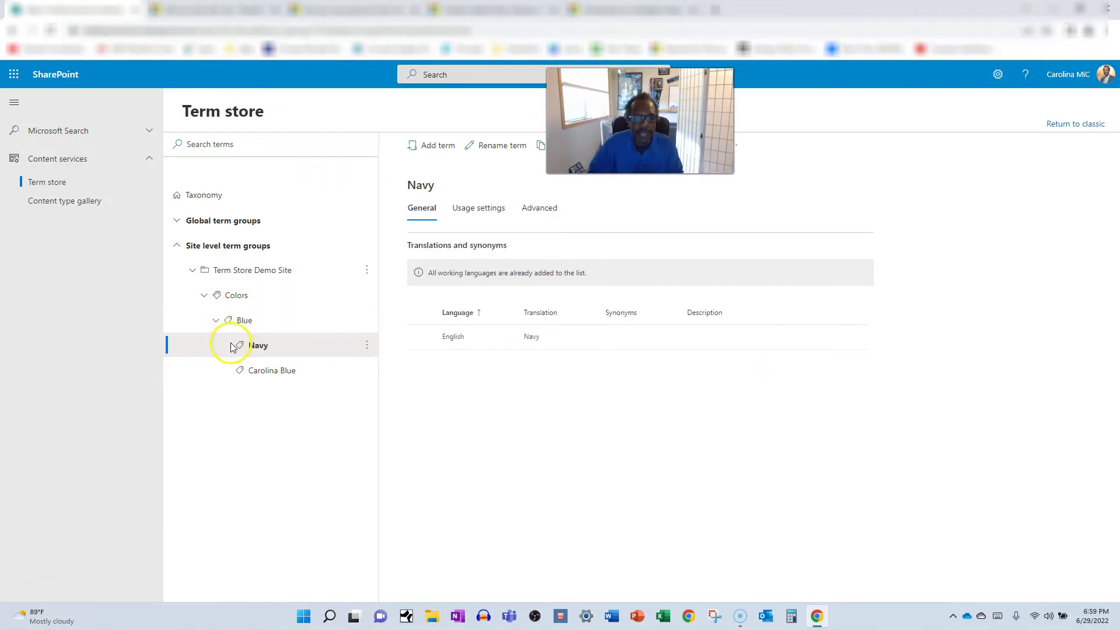
click(217, 320)
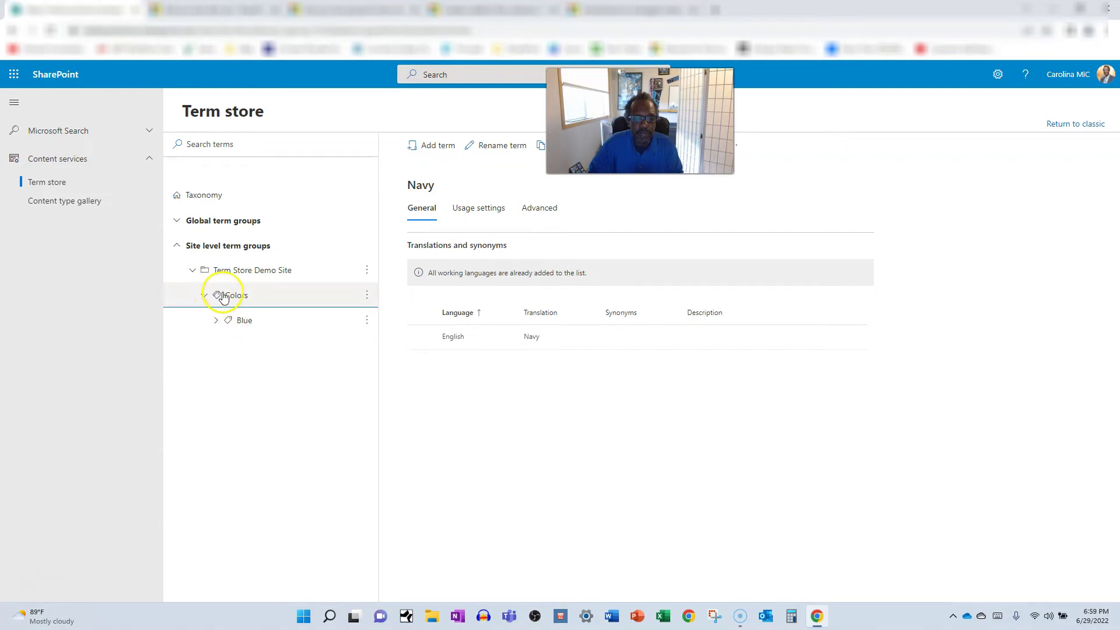
- Add a new term Red to the Colors term set
click(274, 296)
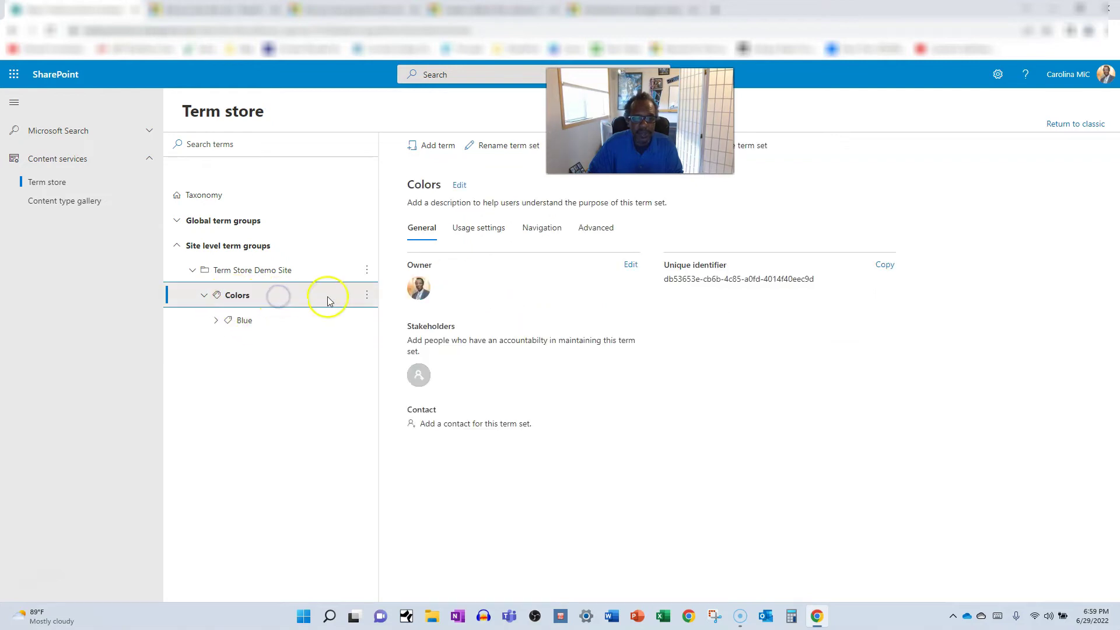
click(367, 295)
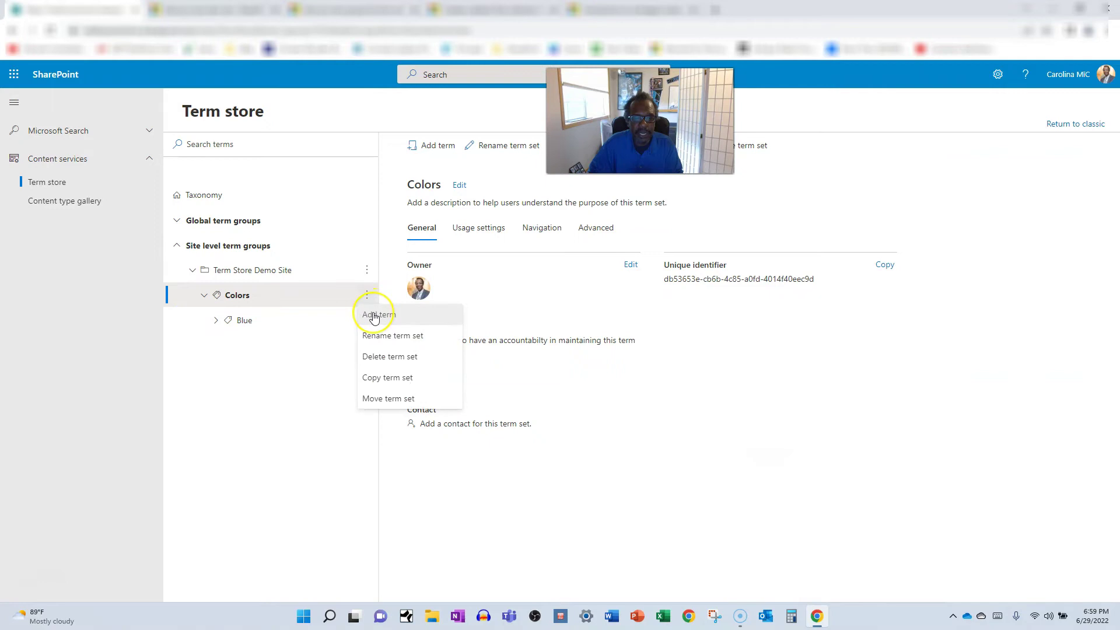
click(374, 316)
text(R)
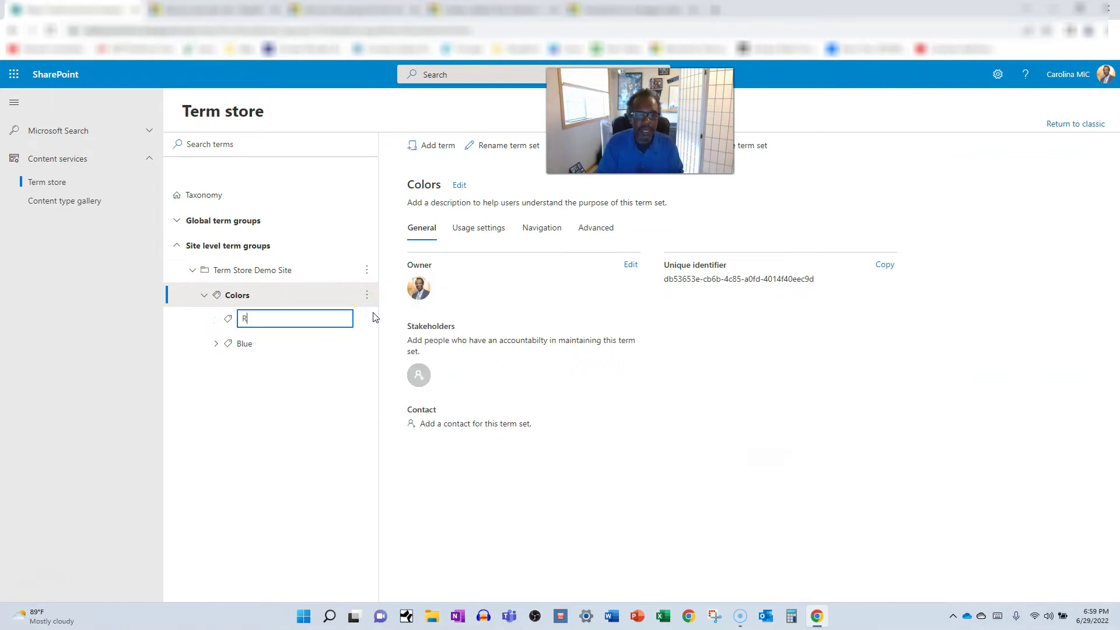
text(ed)
key(Return)
- Add Fuchsia and Pink as child terms under Red
click(367, 320)
click(374, 339)
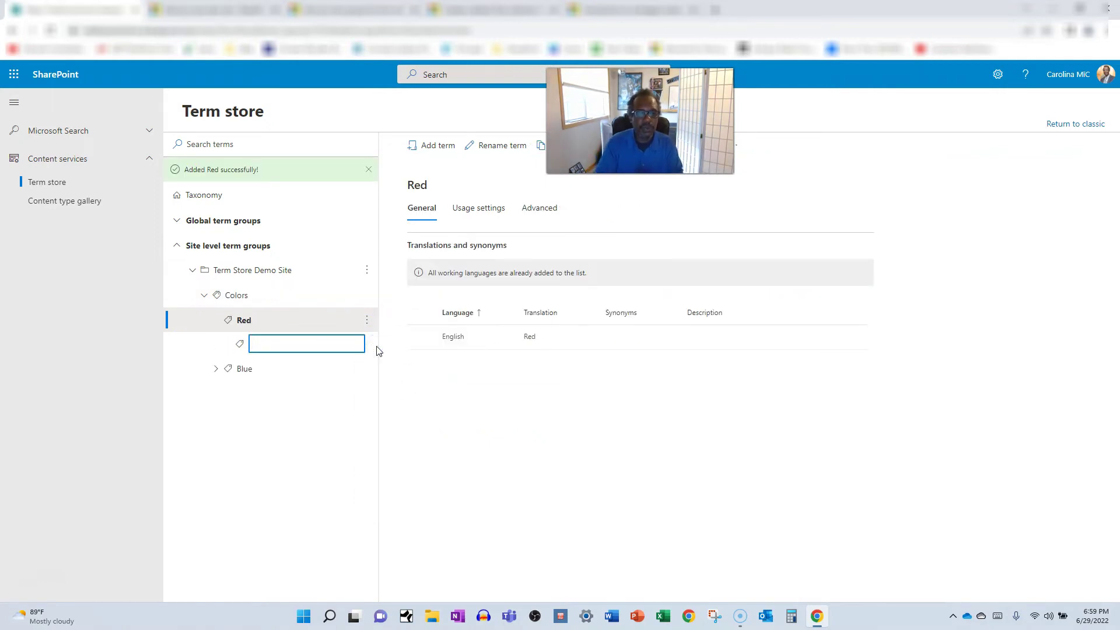
text(Fuchsia)
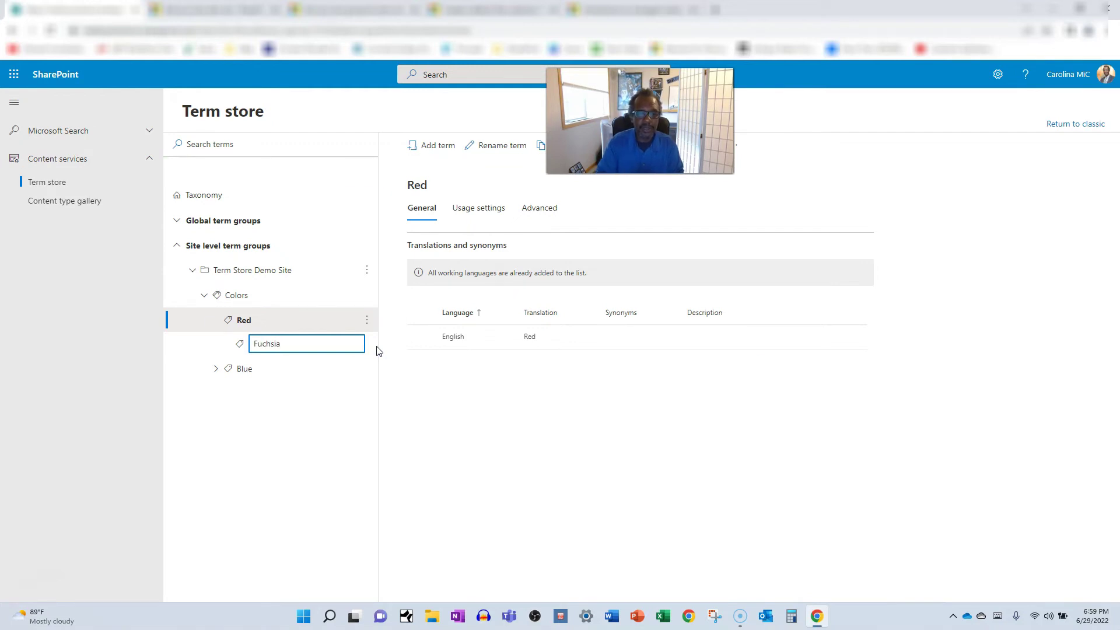
key(Return)
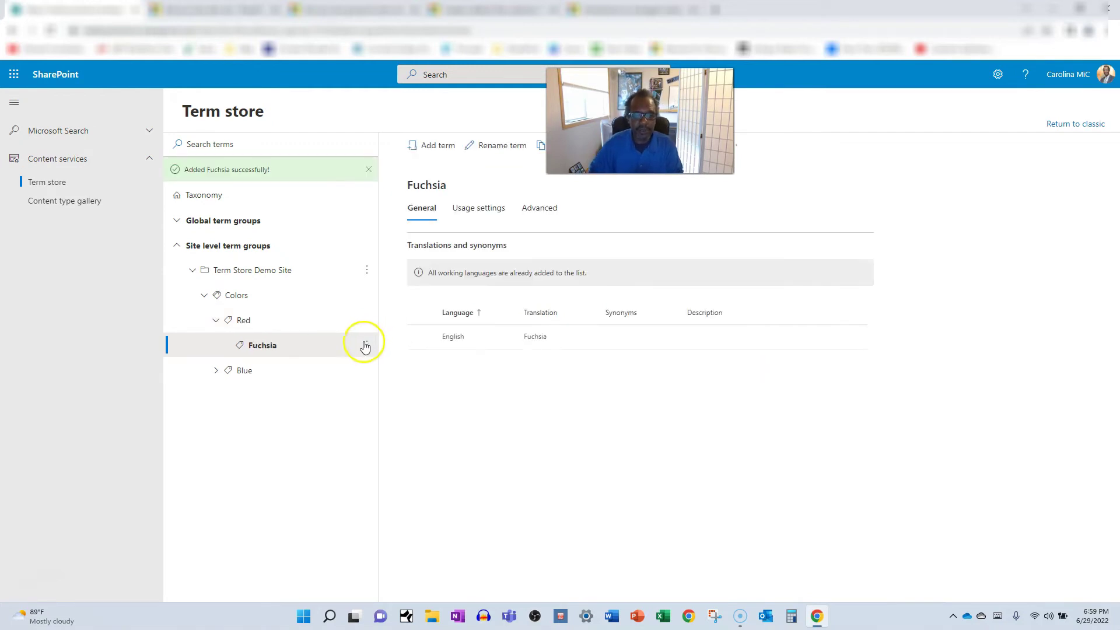
click(366, 321)
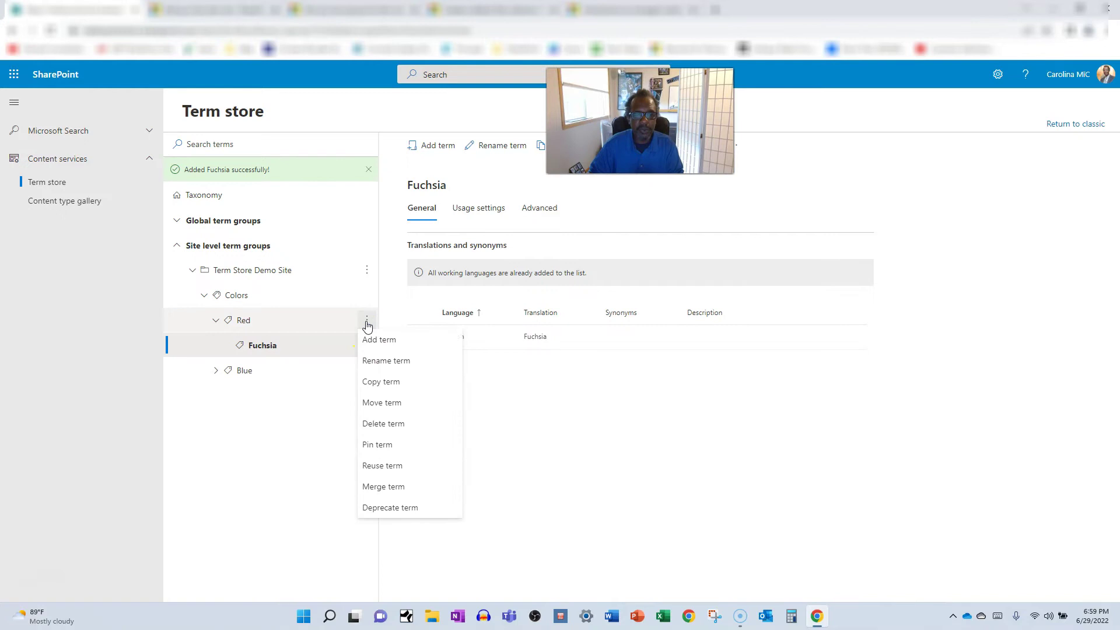
click(367, 340)
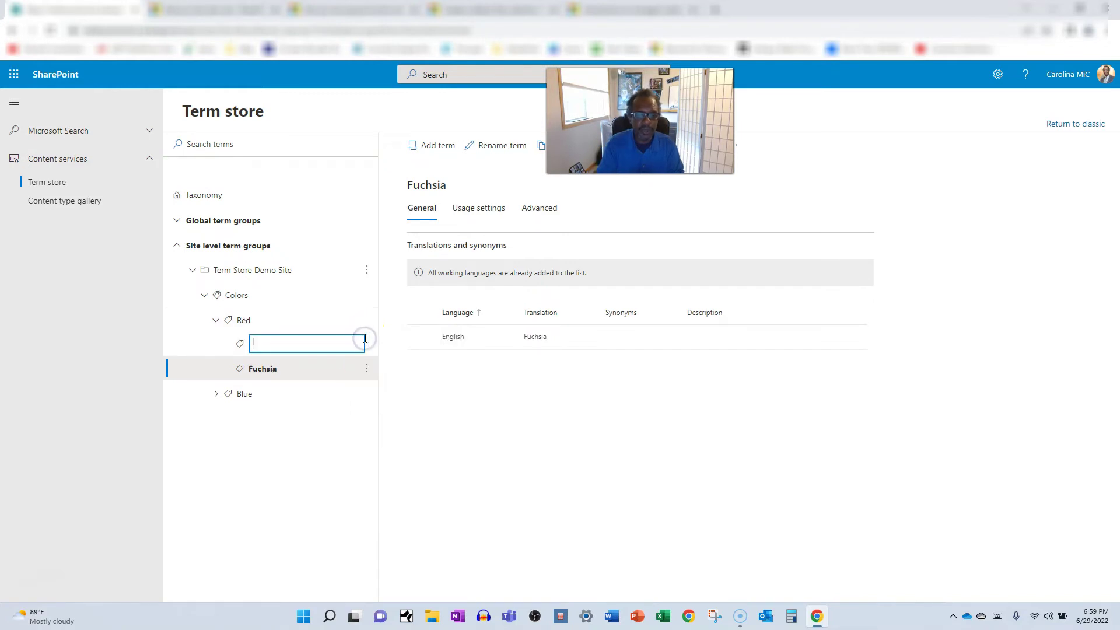
text(Pink)
key(Return)
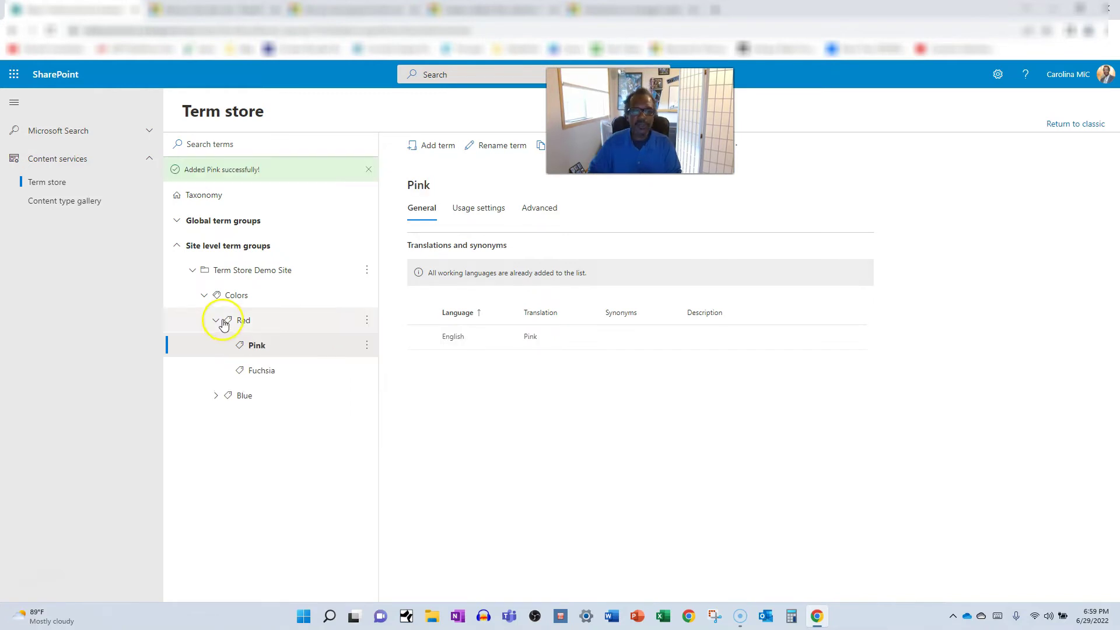
click(221, 320)
click(216, 322)
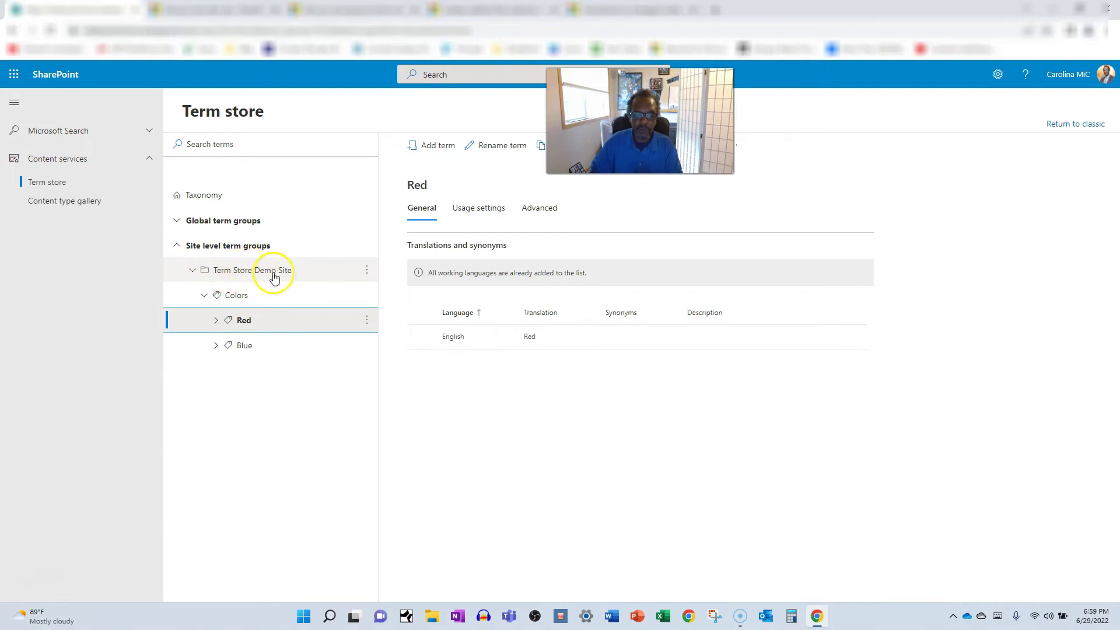
- Expand Colors and Red to review Blue, Red, Pink and Fuchsia, then collapse Colors
click(201, 296)
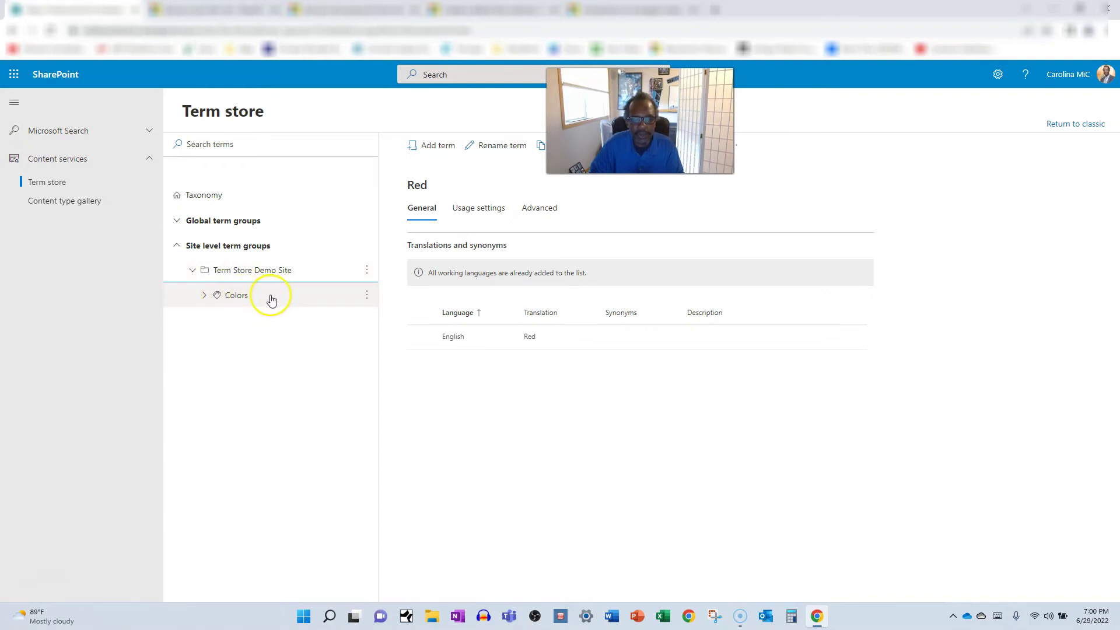
click(204, 298)
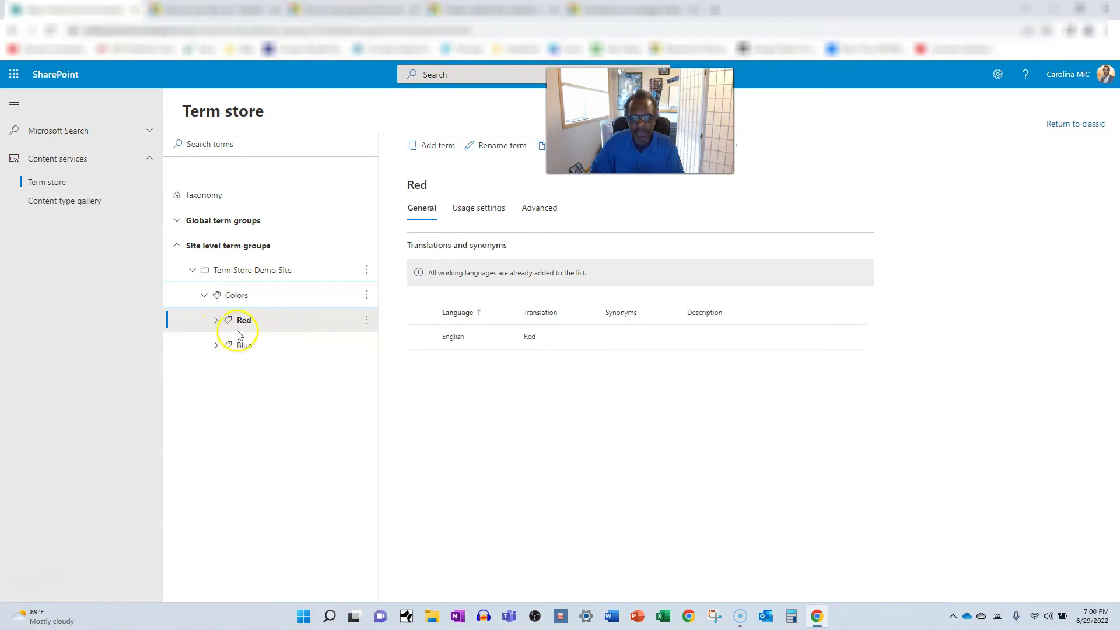
click(217, 320)
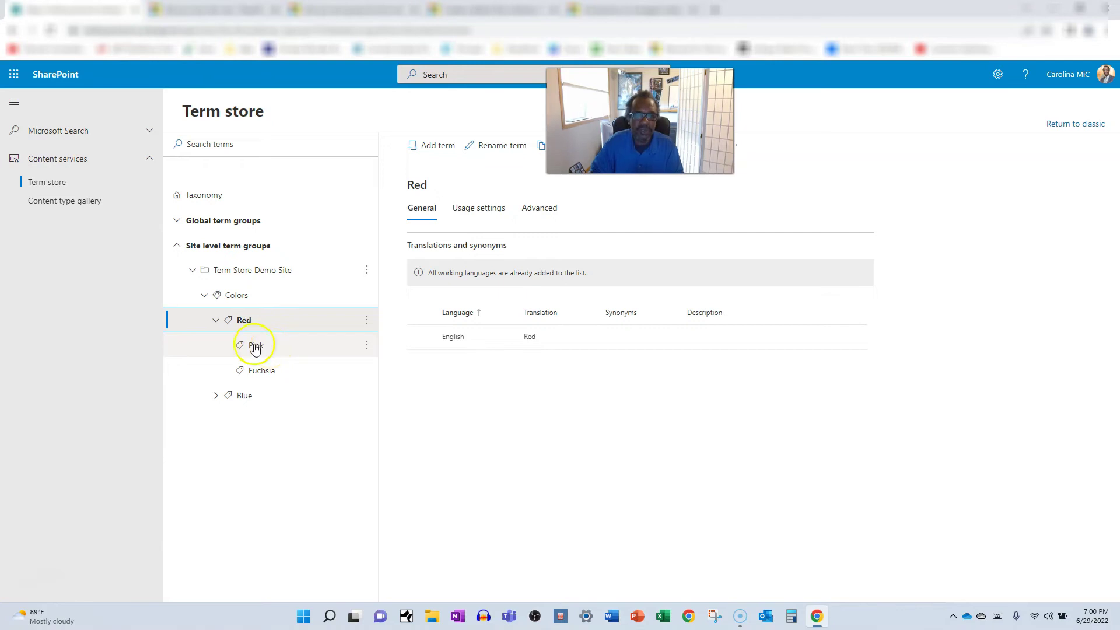
click(205, 296)
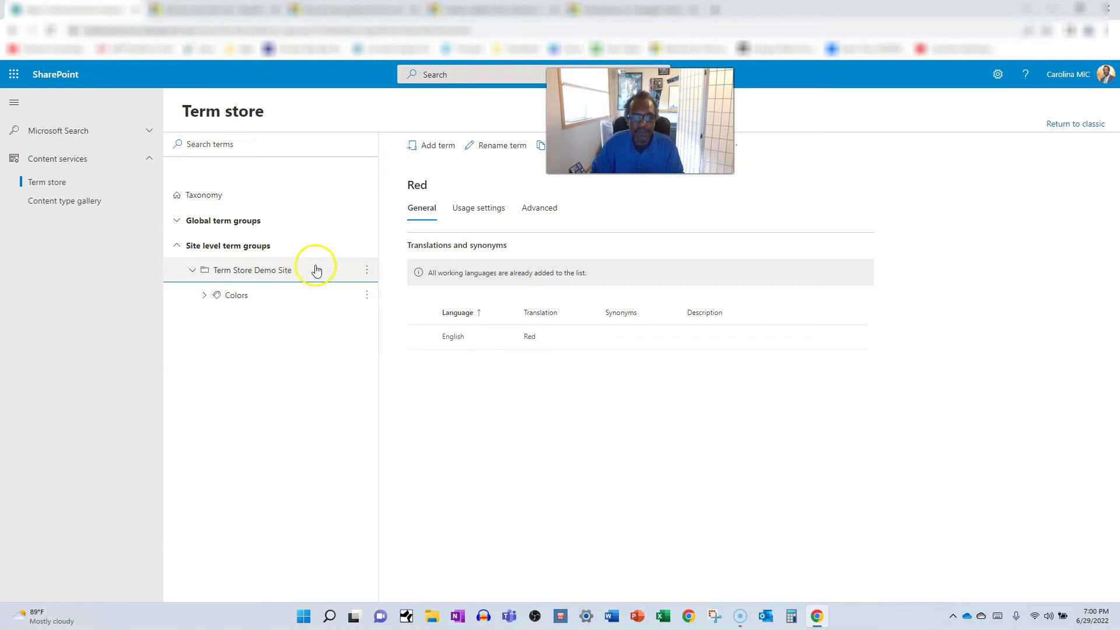
- Add a Sandpaper Grit term set next to Colors in the Term Store Demo Site group
click(366, 270)
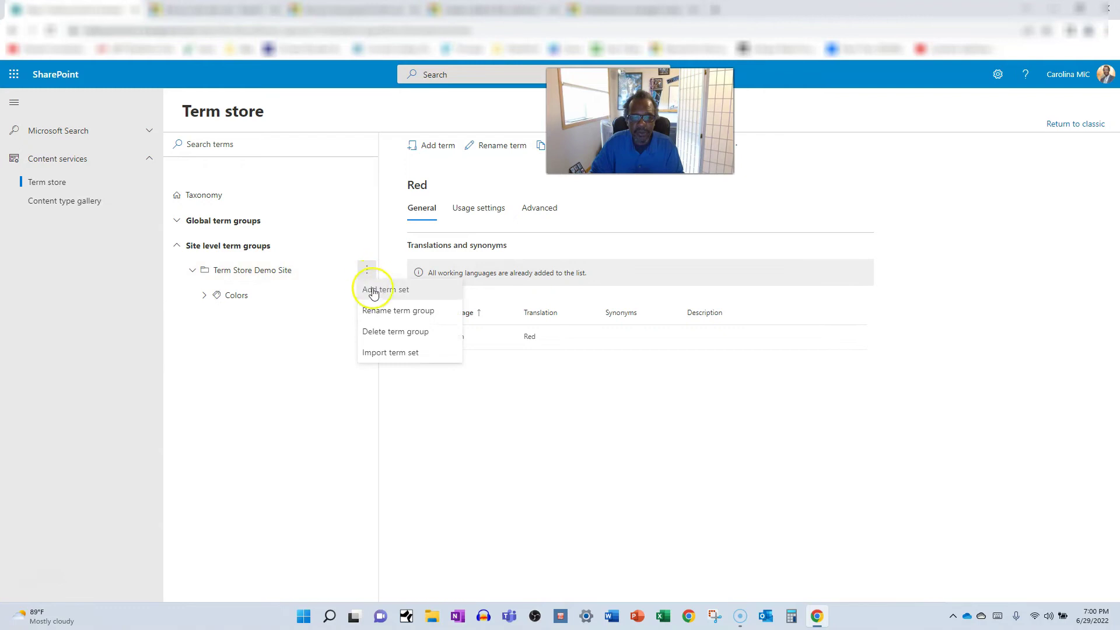
click(374, 290)
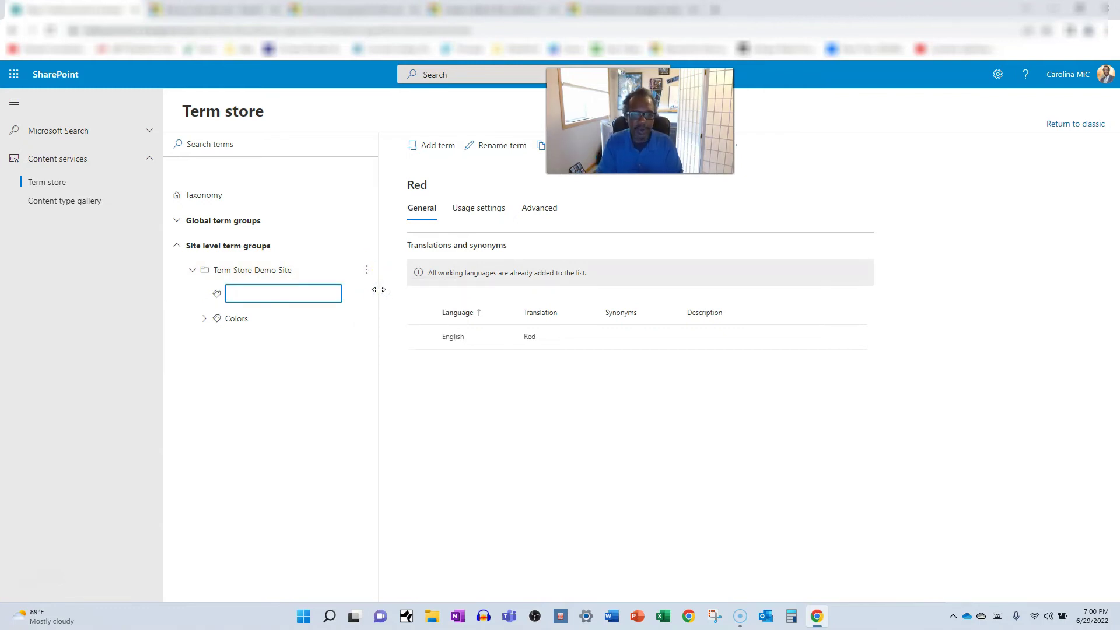
click(376, 297)
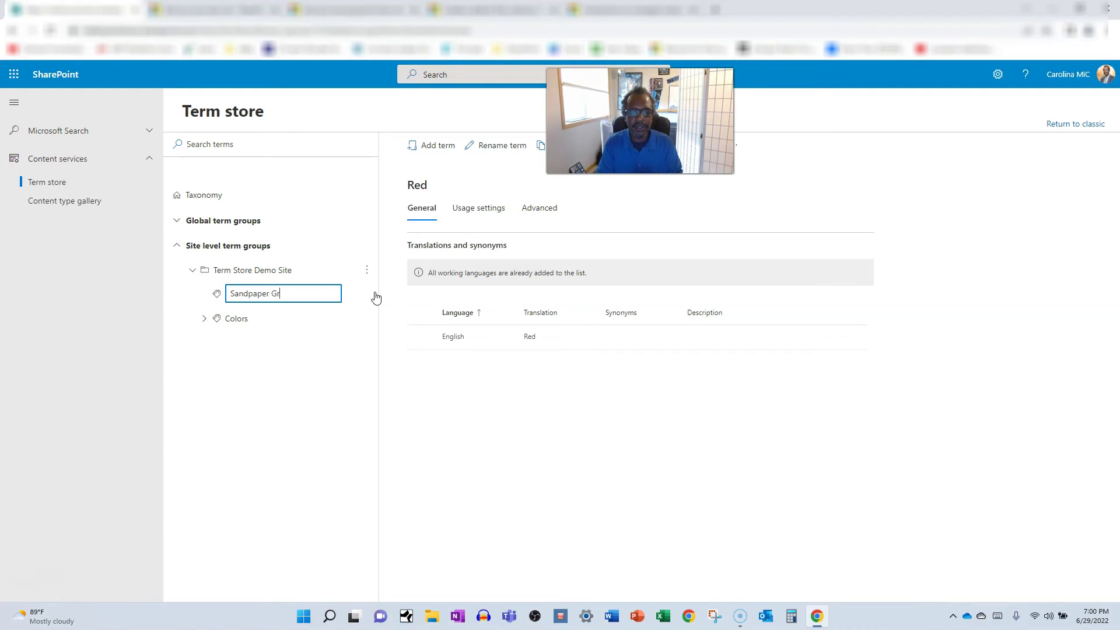
key(Return)
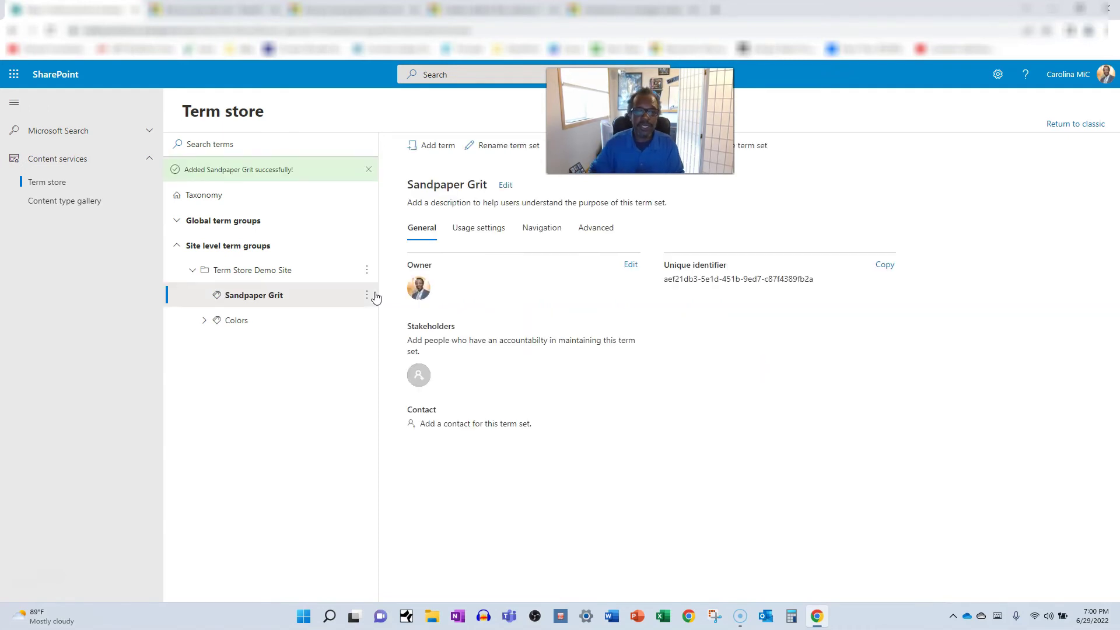
click(271, 297)
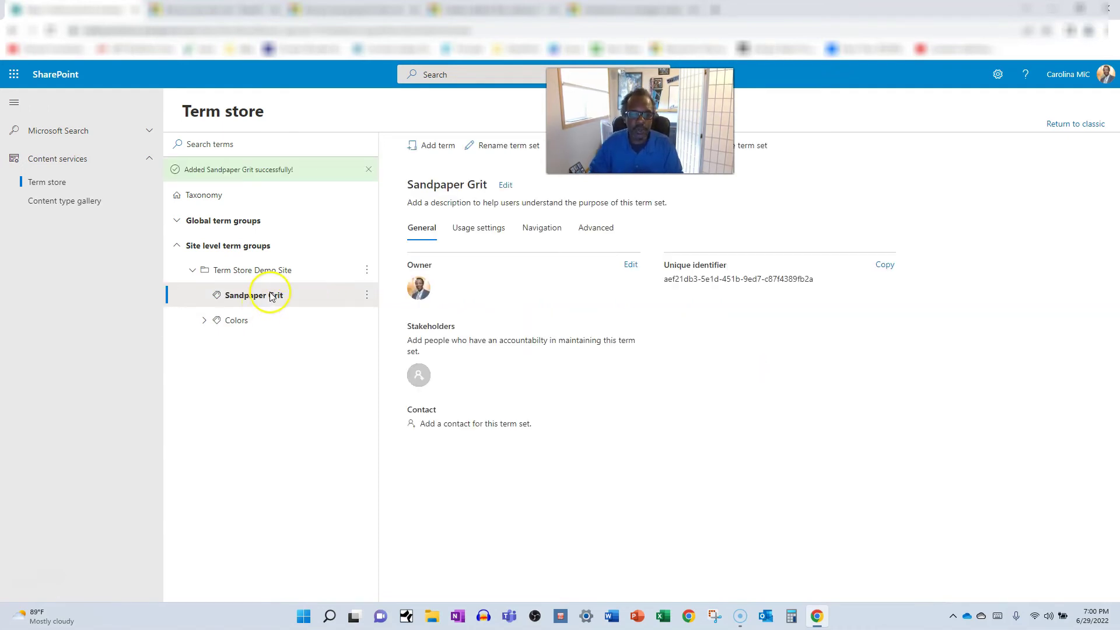
click(203, 319)
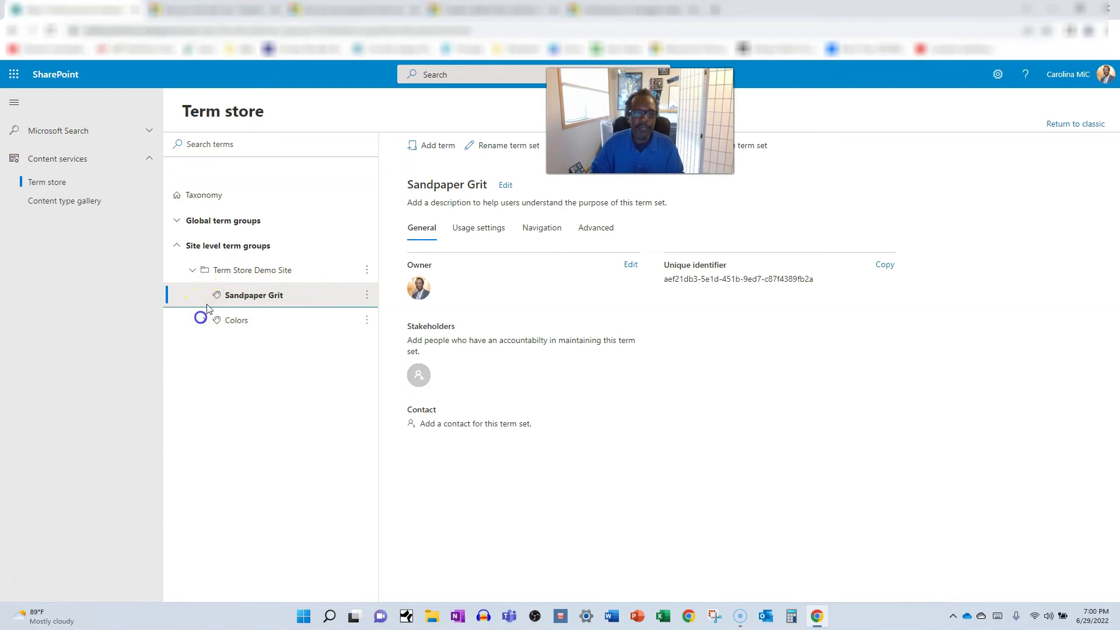
click(212, 325)
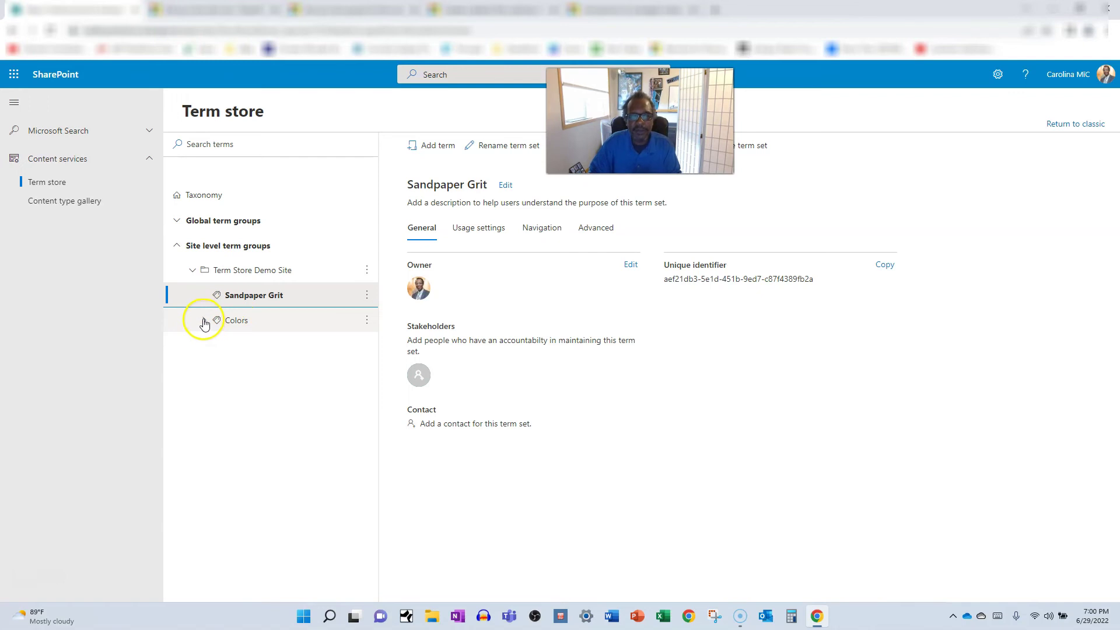
- Back in the Toys list, start a managed metadata column named Colors
click(12, 31)
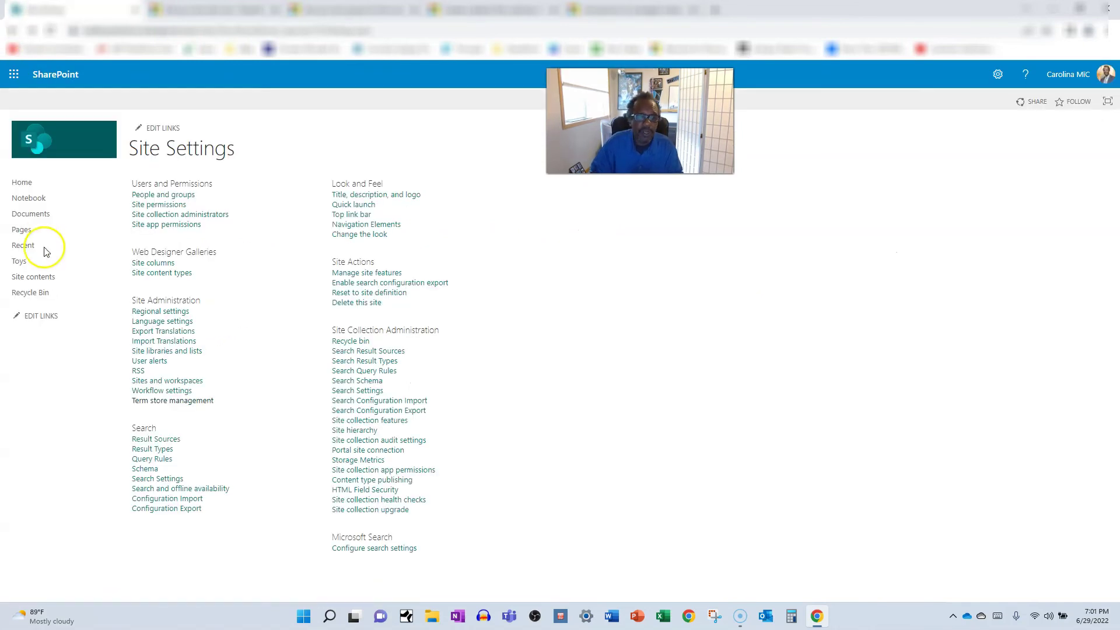
click(22, 260)
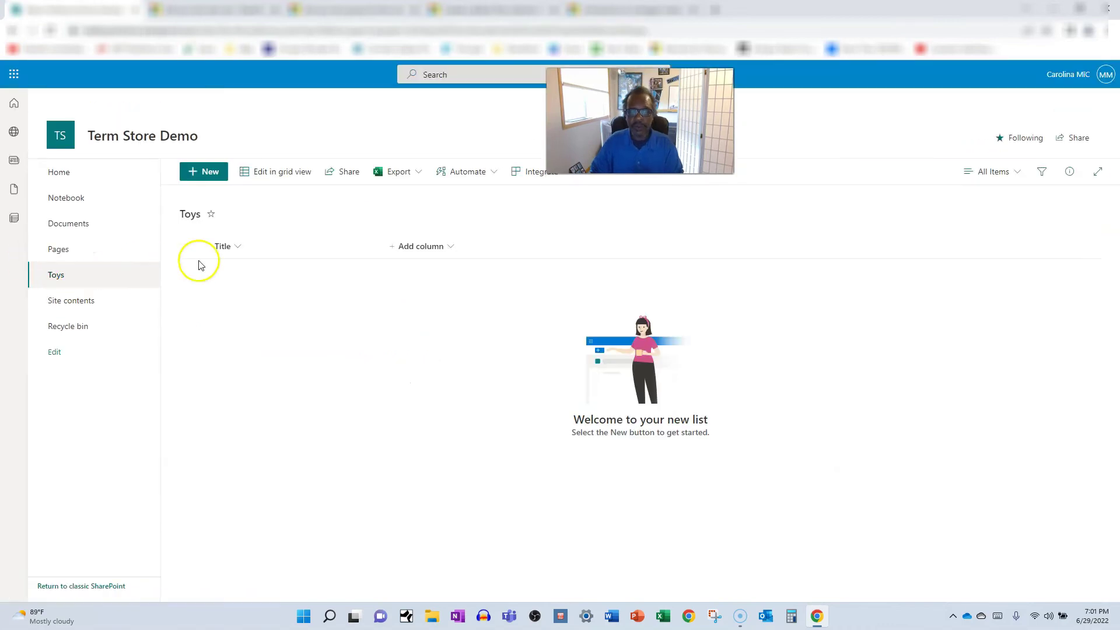
click(430, 250)
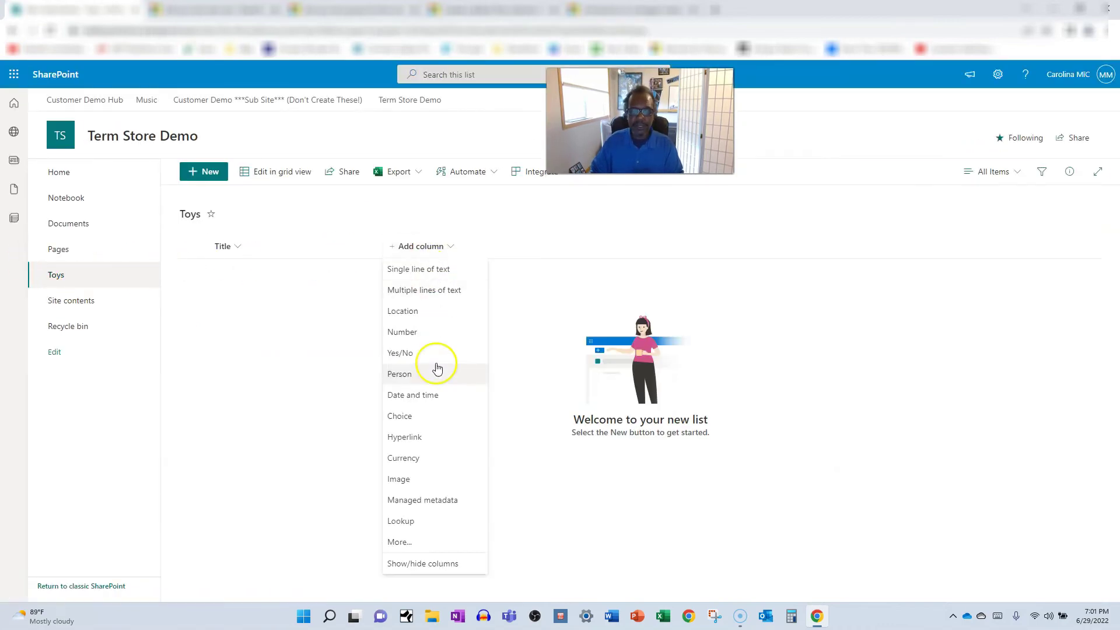
click(415, 500)
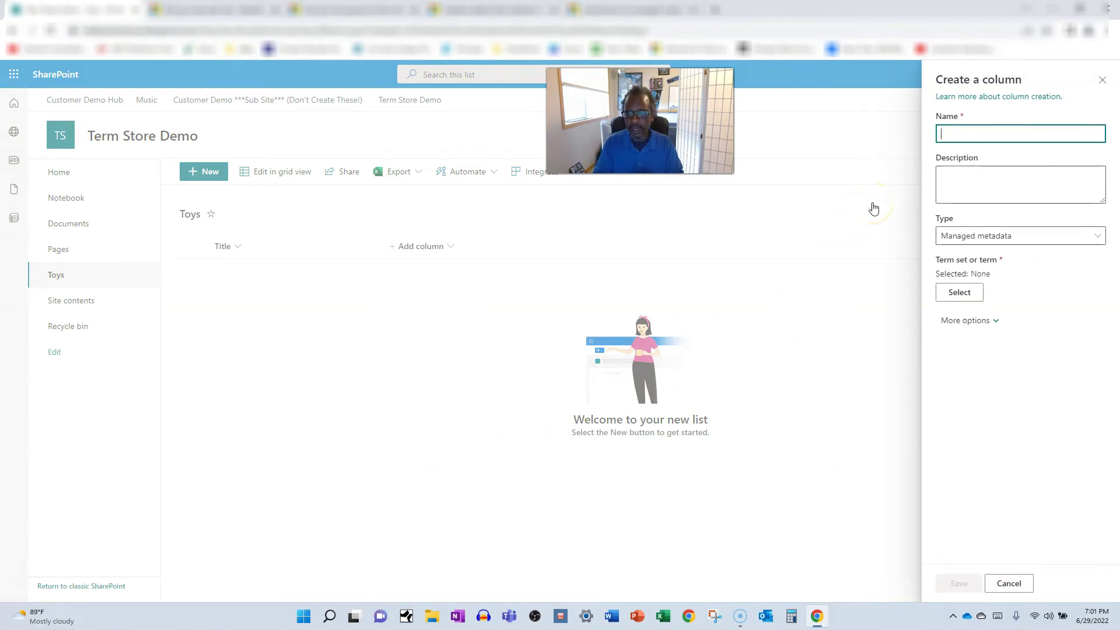
text(Colors)
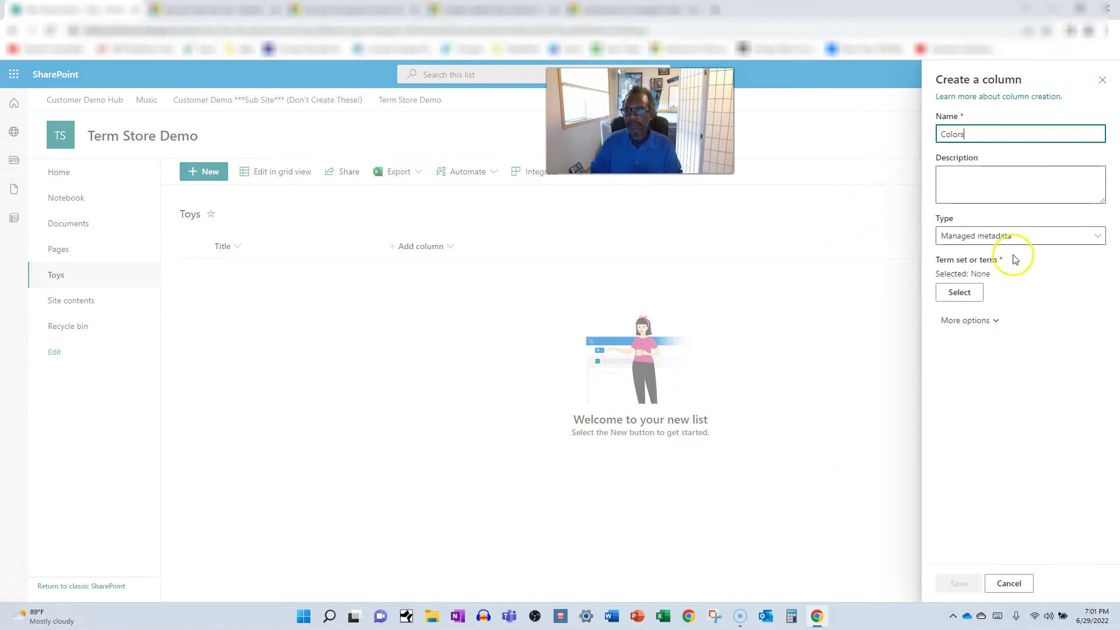
- Bind the Colors column to the Colors term set and save it
click(959, 292)
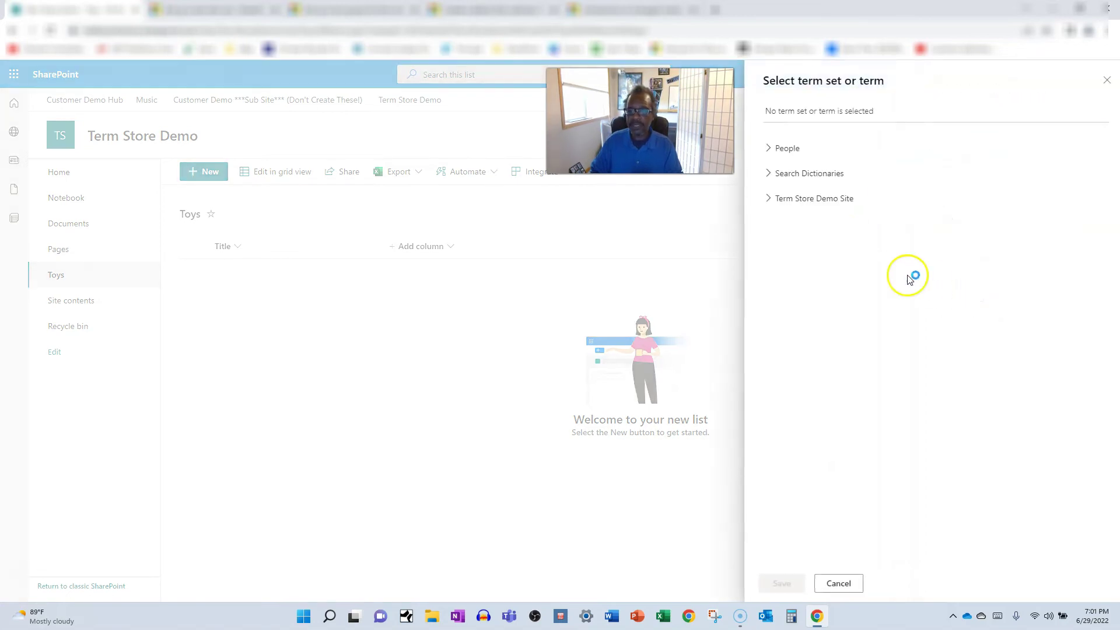
click(767, 199)
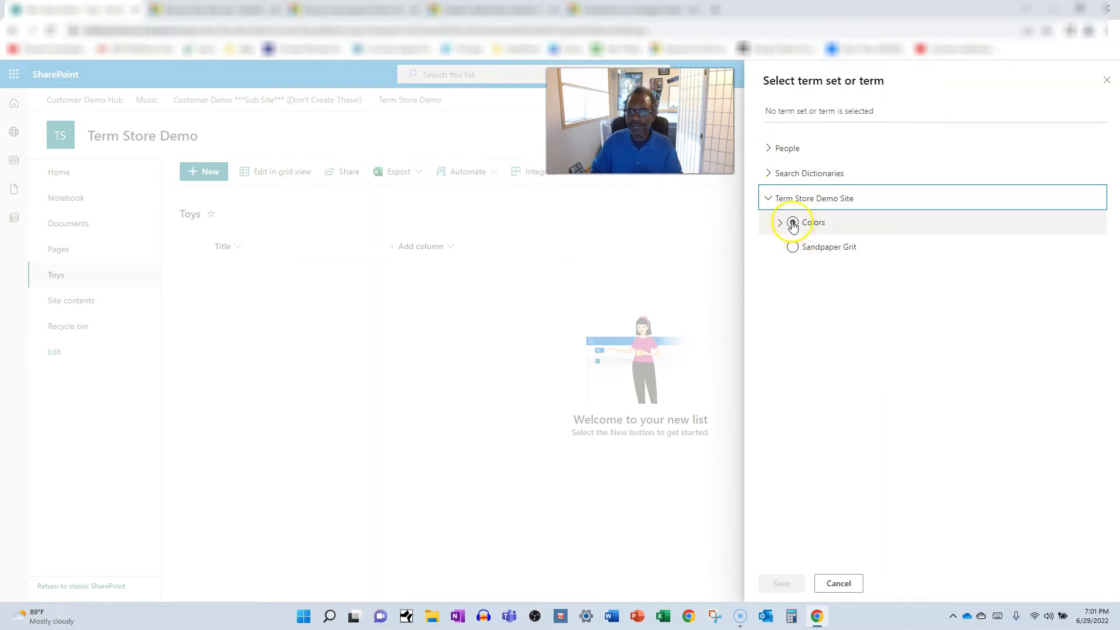
click(780, 222)
click(780, 223)
click(793, 224)
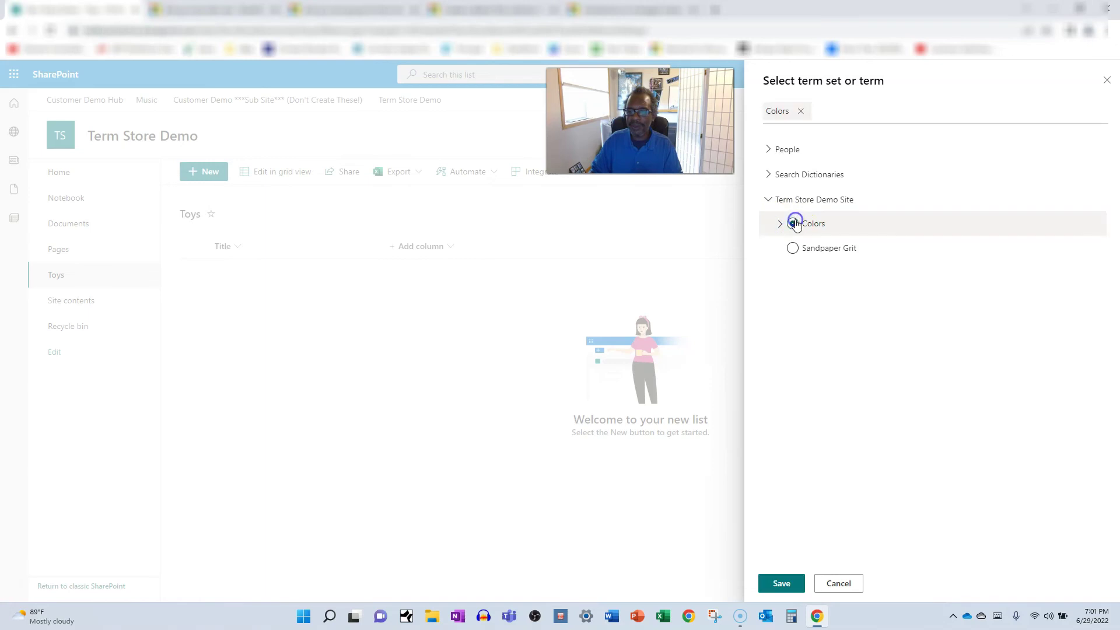
click(786, 583)
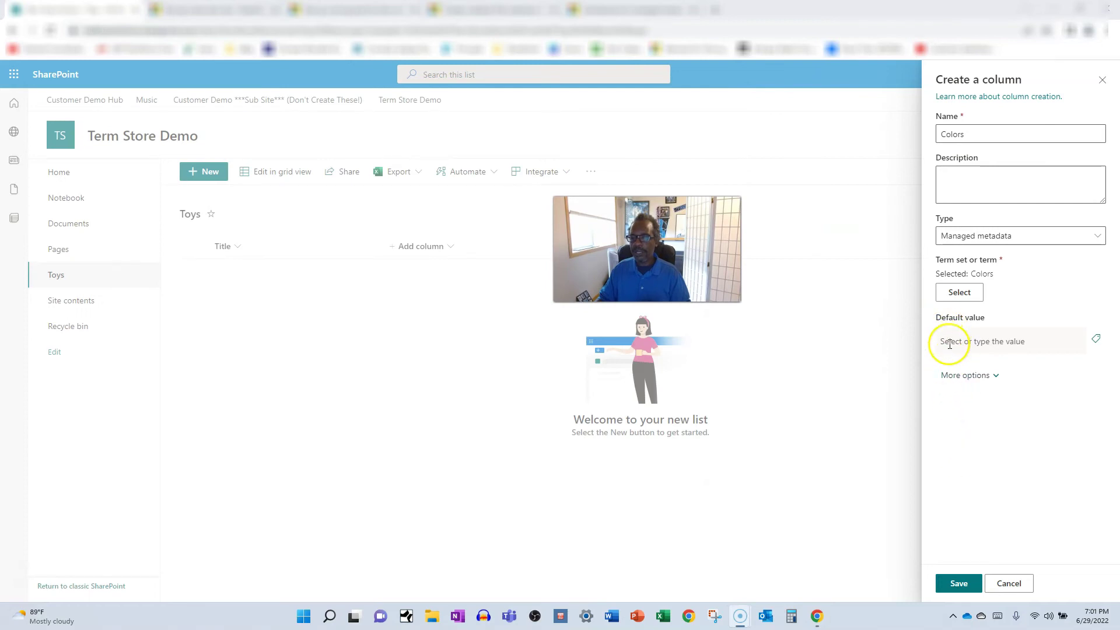
click(957, 584)
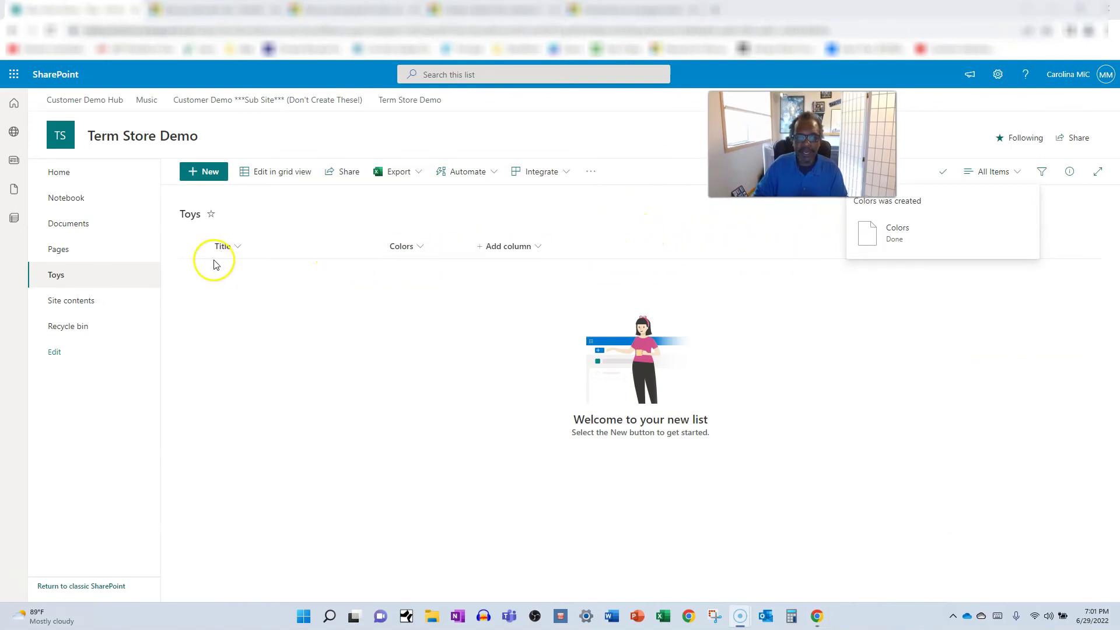
- Start a new Toys item titled Car, trying Colors suggestions but leaving the field empty
click(209, 177)
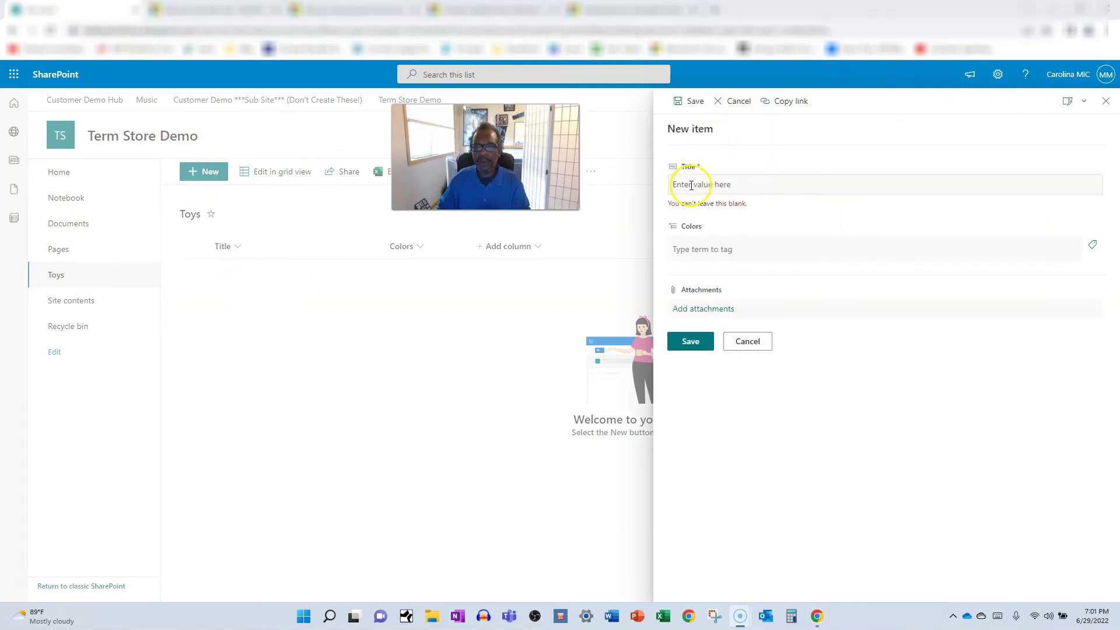
click(692, 185)
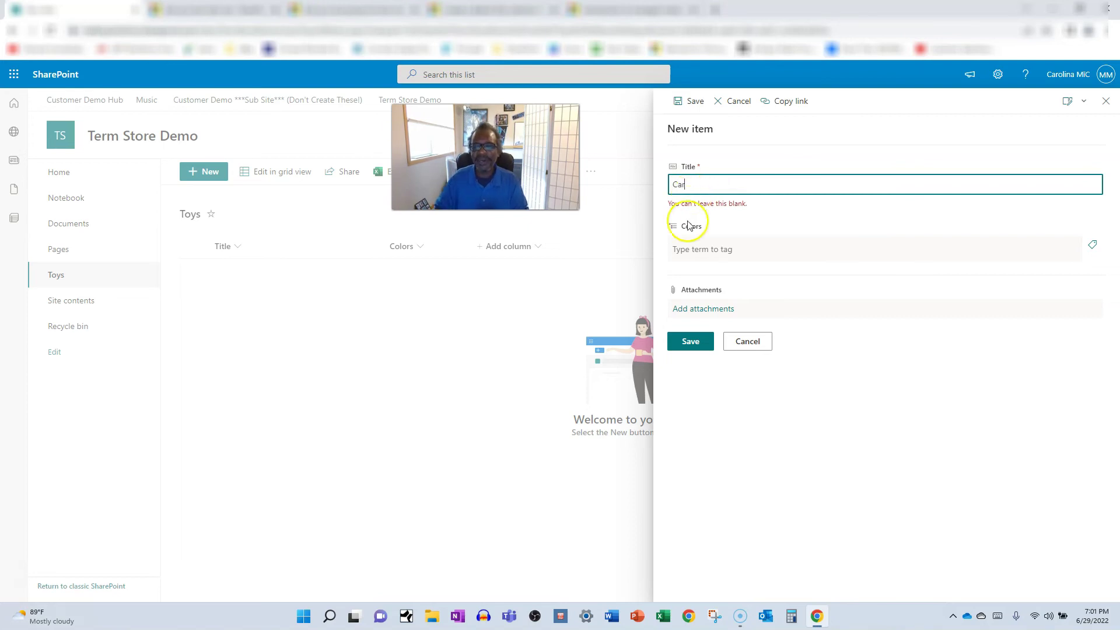
click(736, 256)
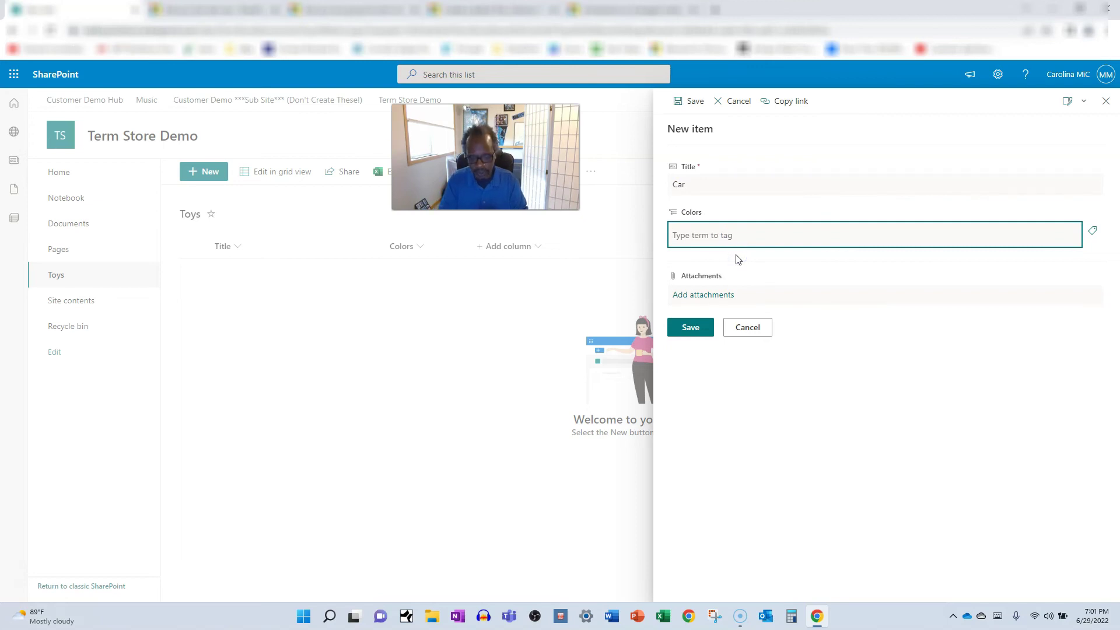
text(Blue)
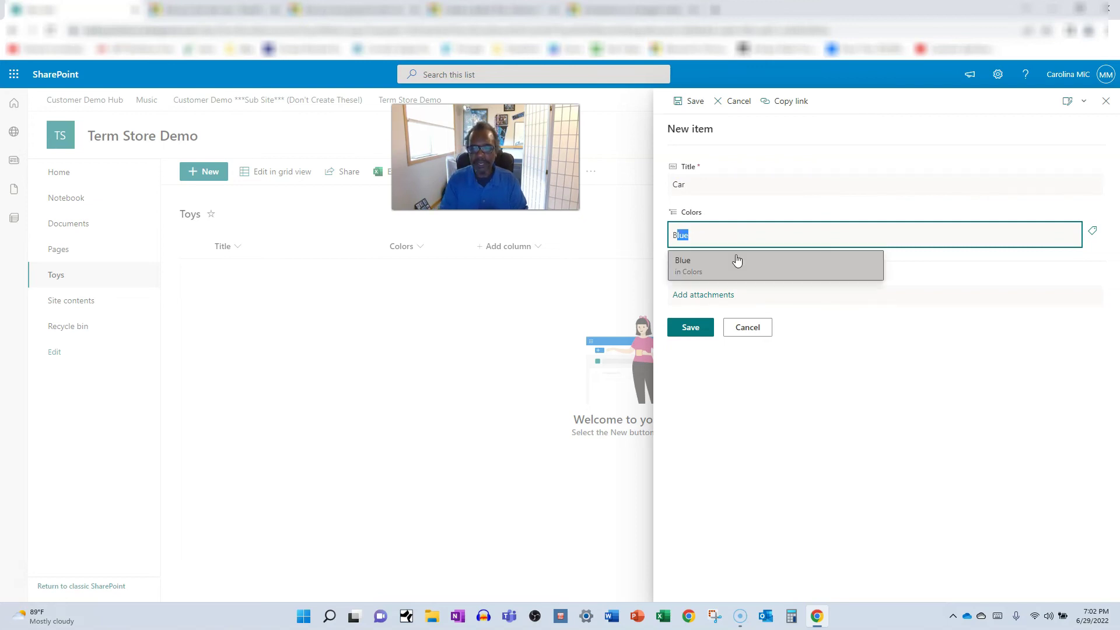
click(737, 260)
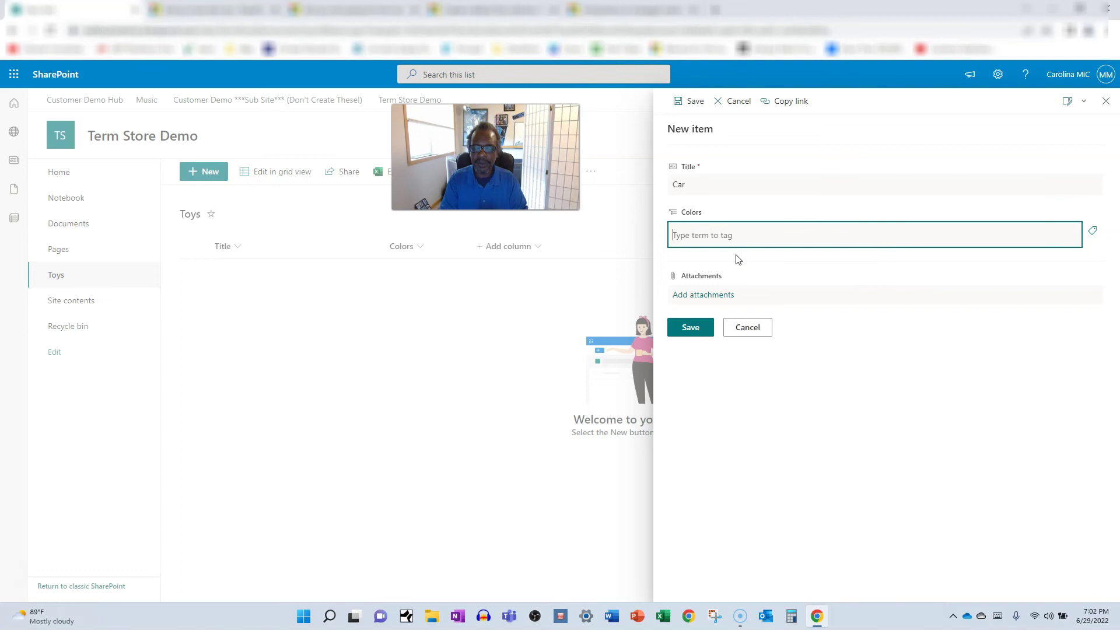
text(P)
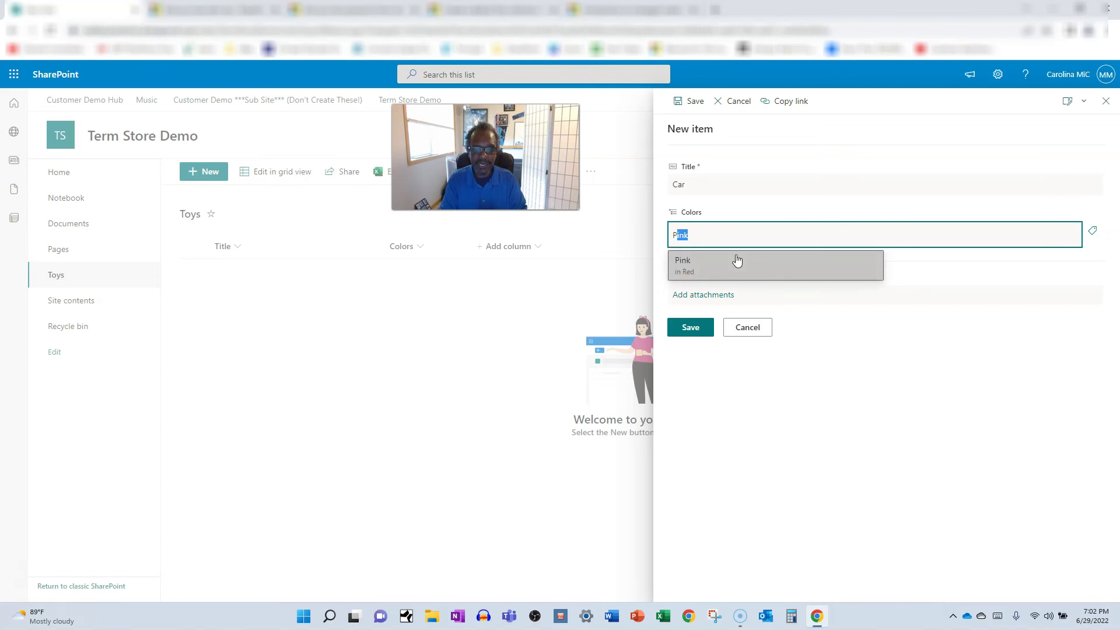
key(BackSpace)
key(BackSpace)
text(Car)
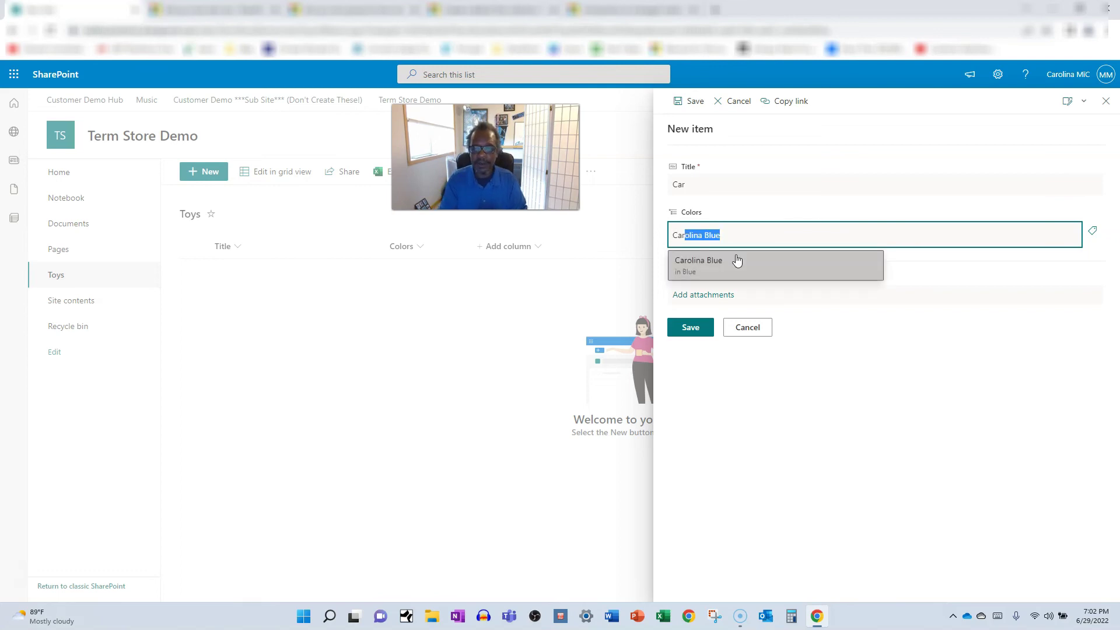
key(BackSpace)
key(BackSpace)
key(BackSpace)
key(BackSpace)
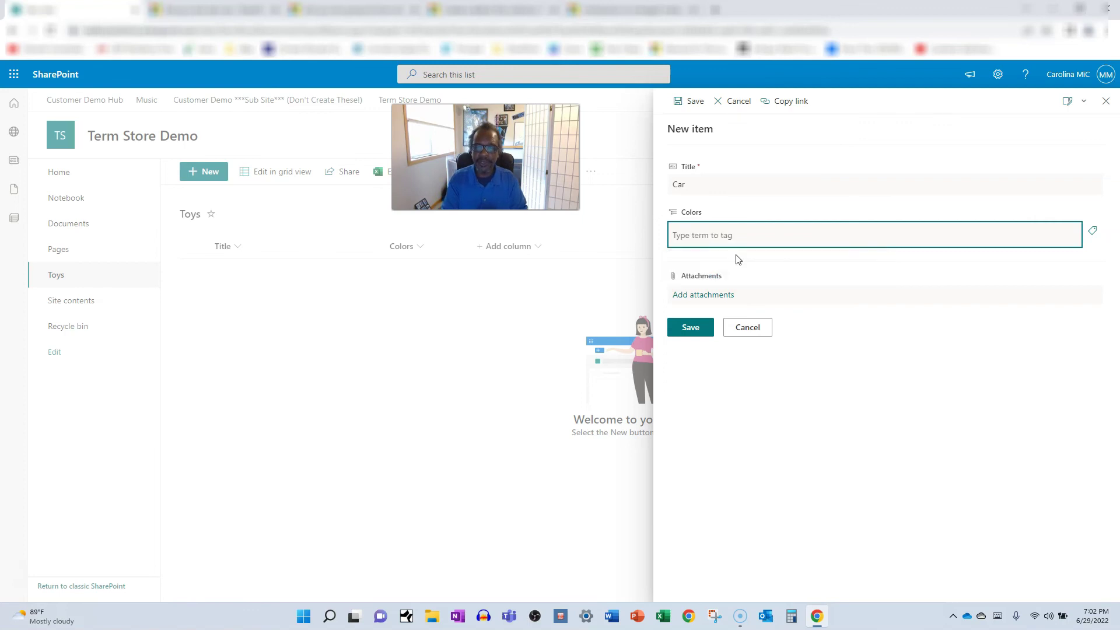
- Pick Carolina Blue under Blue in the term picker, apply it, and save the Car item
click(1093, 237)
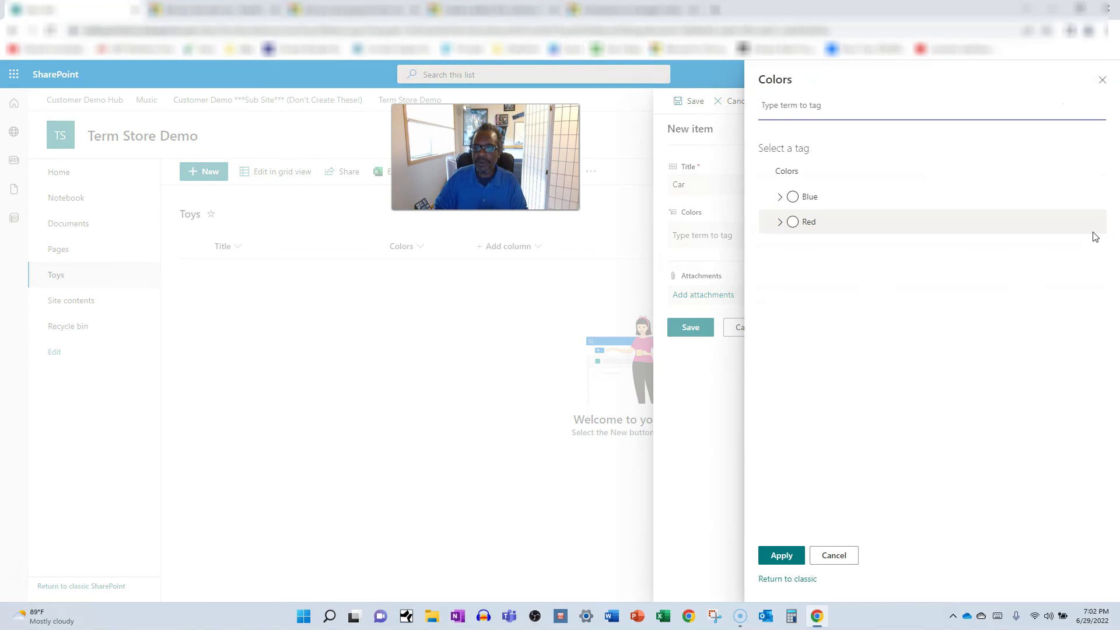
click(794, 193)
click(780, 191)
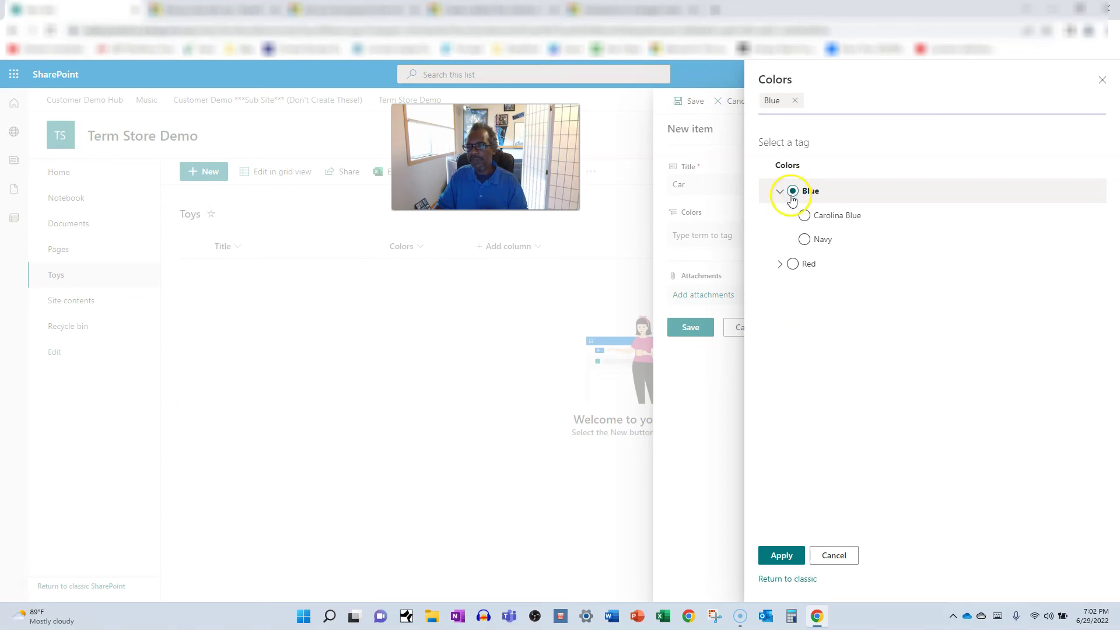
click(804, 217)
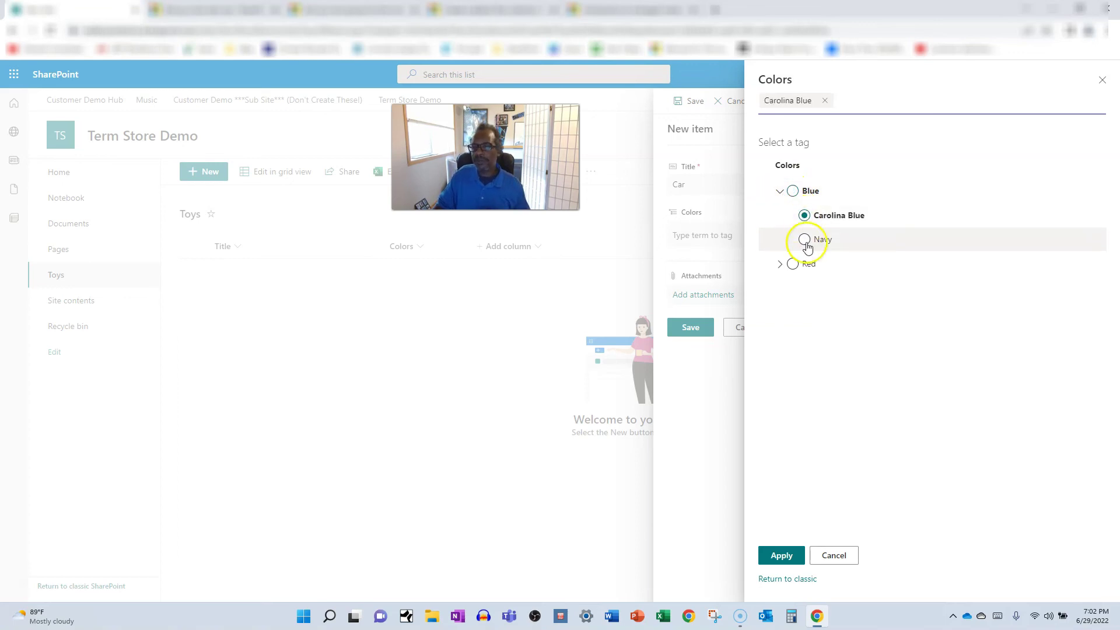
click(787, 555)
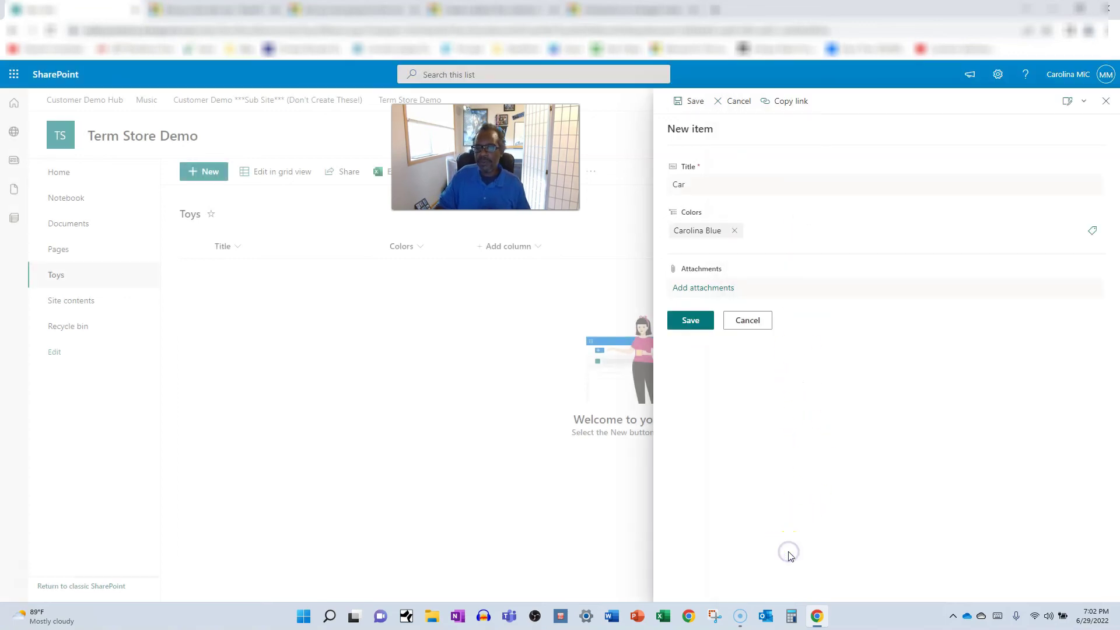
click(690, 320)
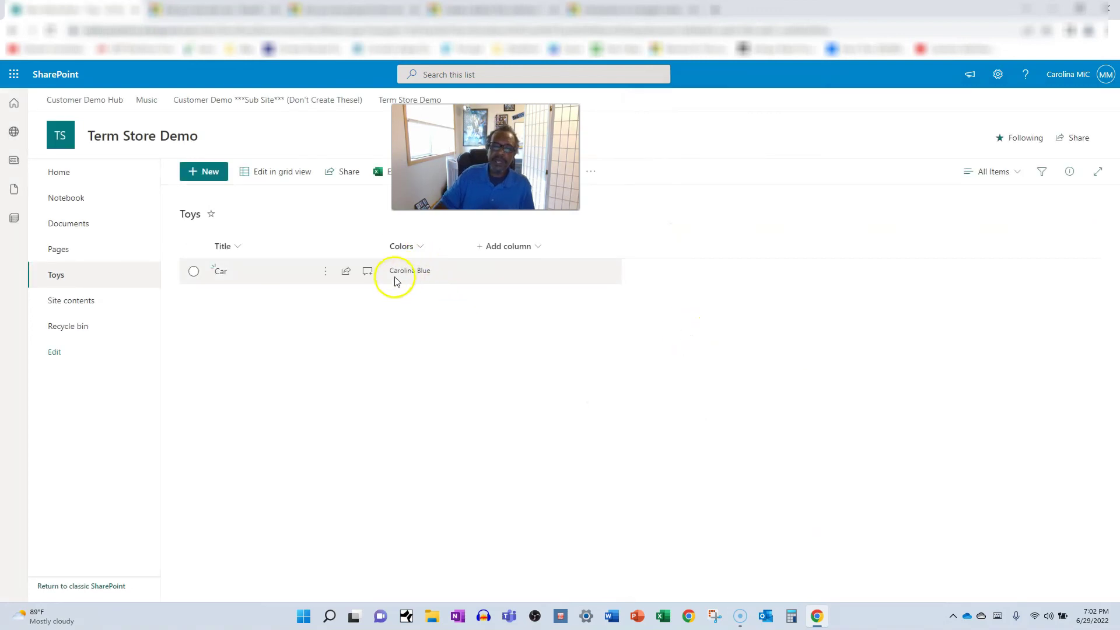